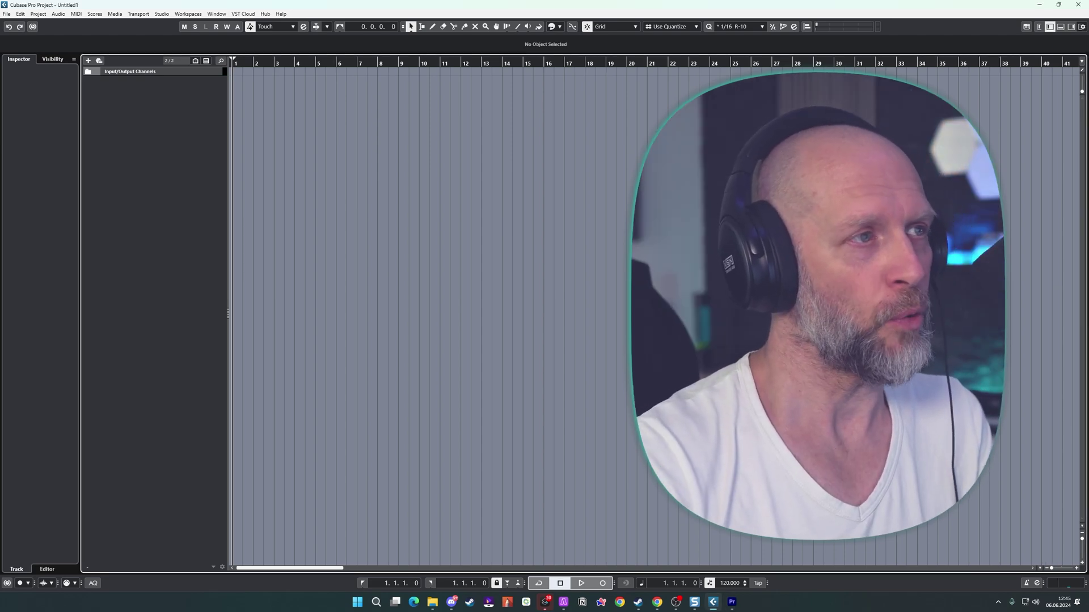
Divide the track list into two zones.
click(1083, 70)
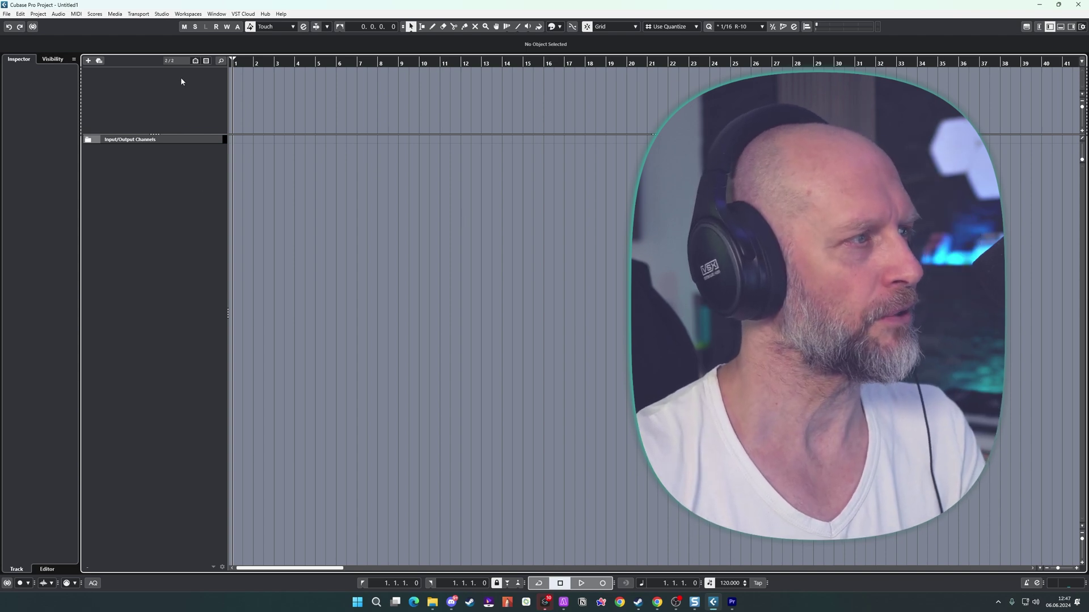
right_click(175, 201)
click(142, 189)
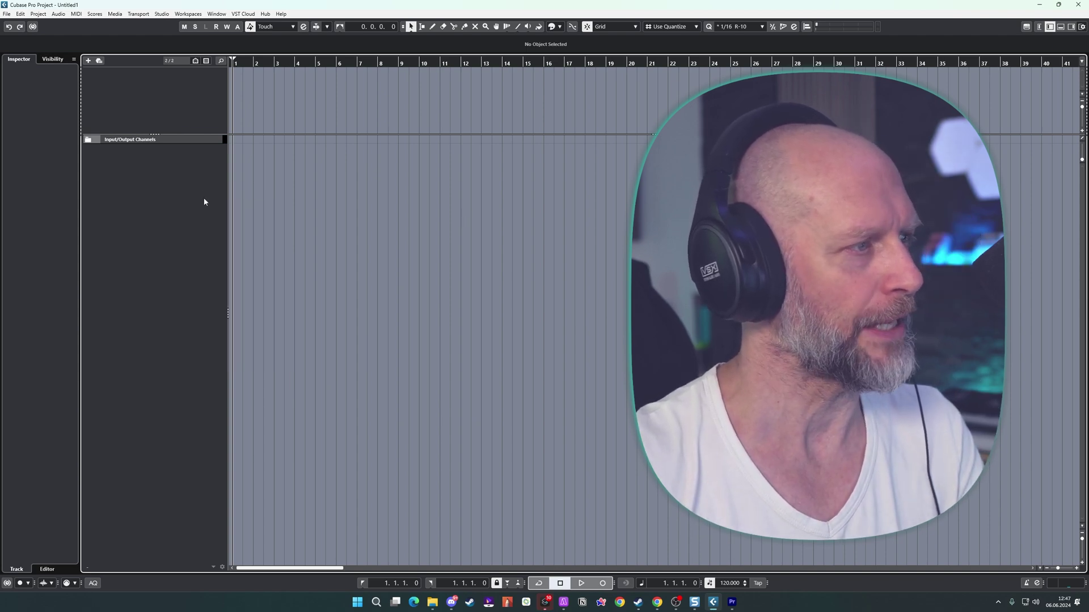
Add a tempo track from the More Tracks types.
double_click(326, 196)
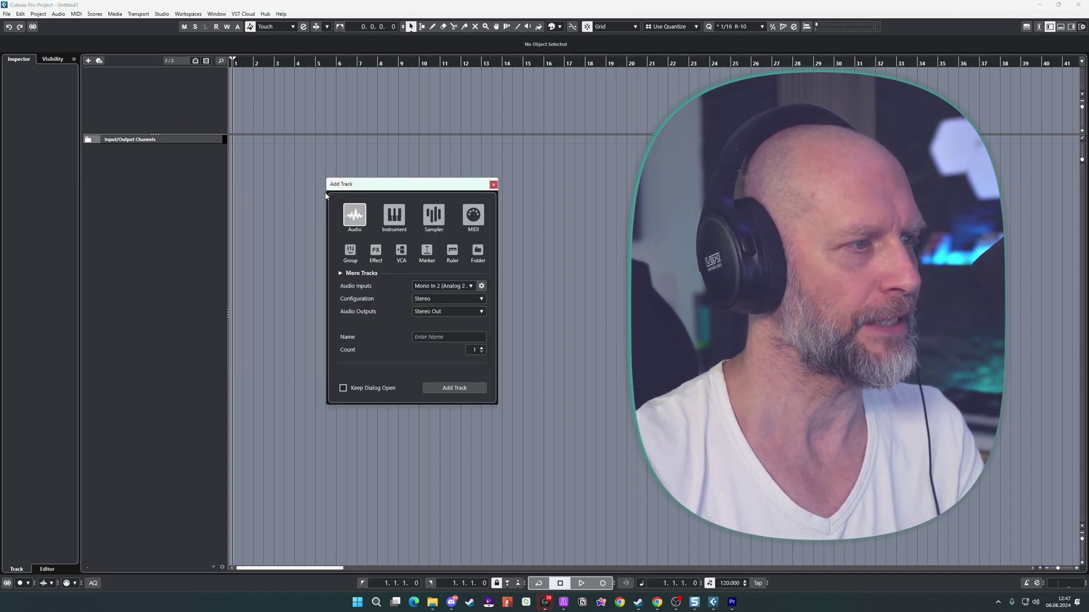
click(341, 273)
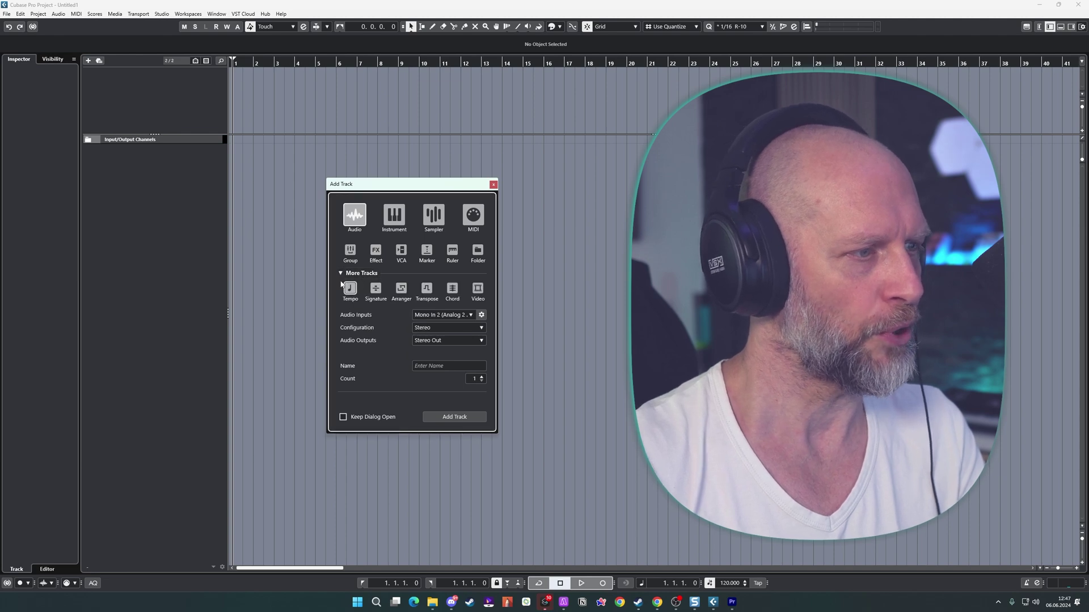
click(349, 290)
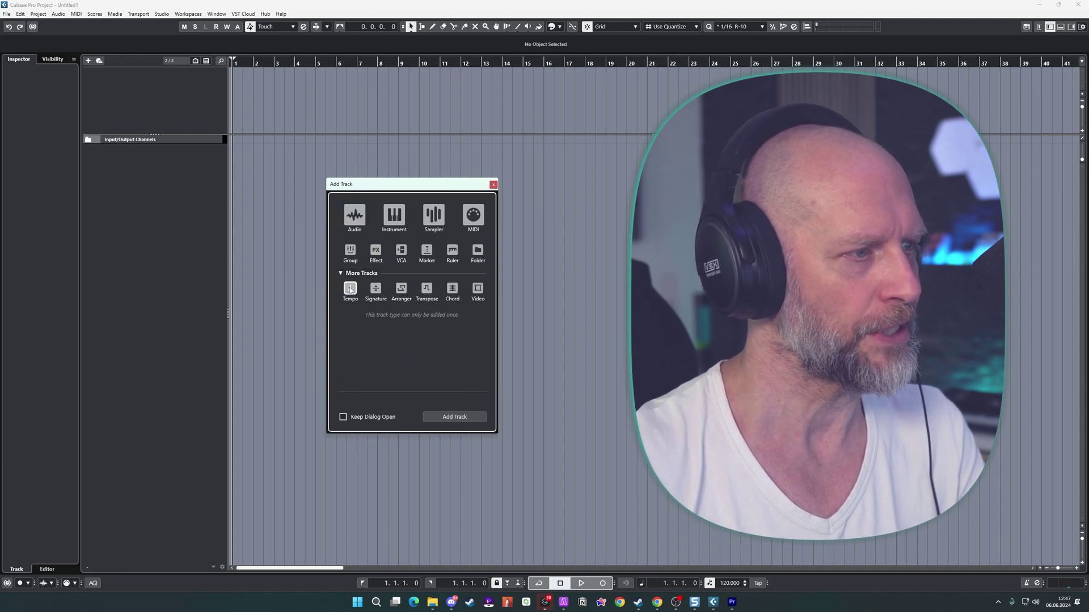
click(454, 417)
Add a signature track and a Bars+Beats ruler track.
double_click(315, 314)
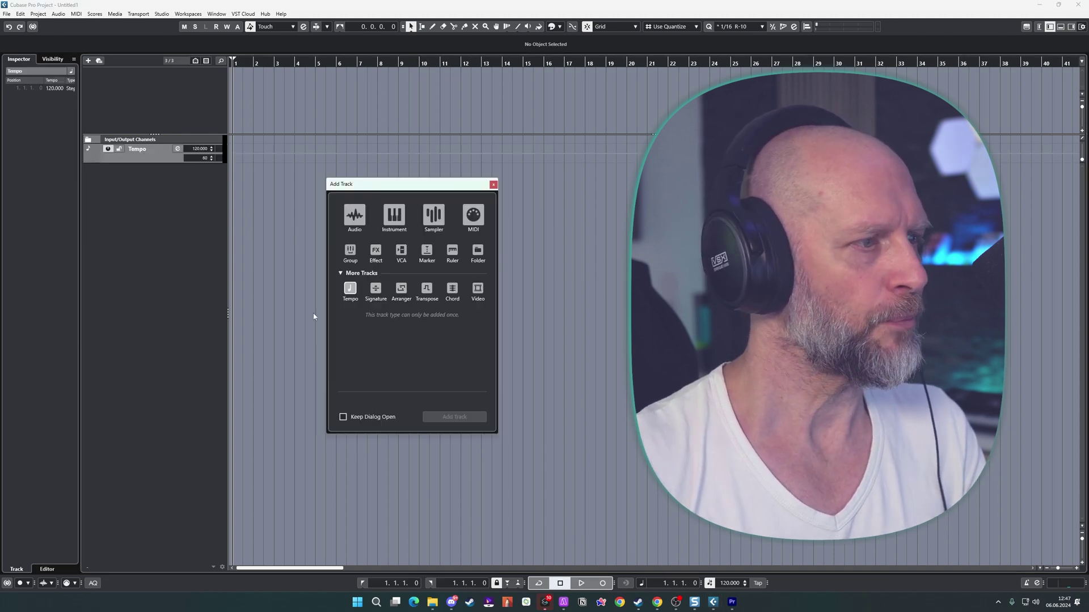
click(375, 288)
click(454, 417)
double_click(452, 420)
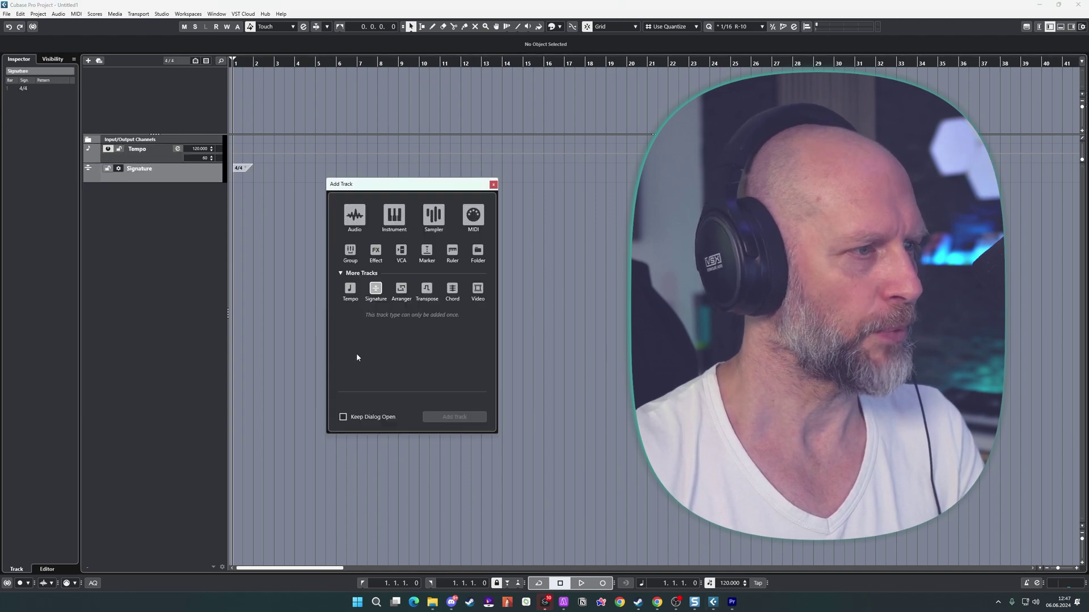
click(452, 251)
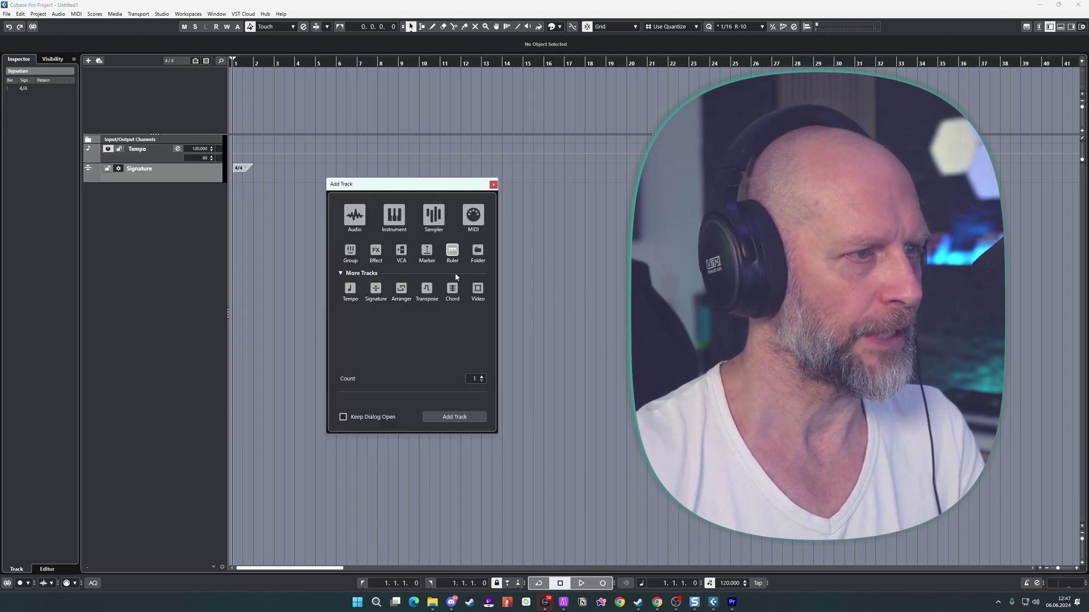
click(454, 418)
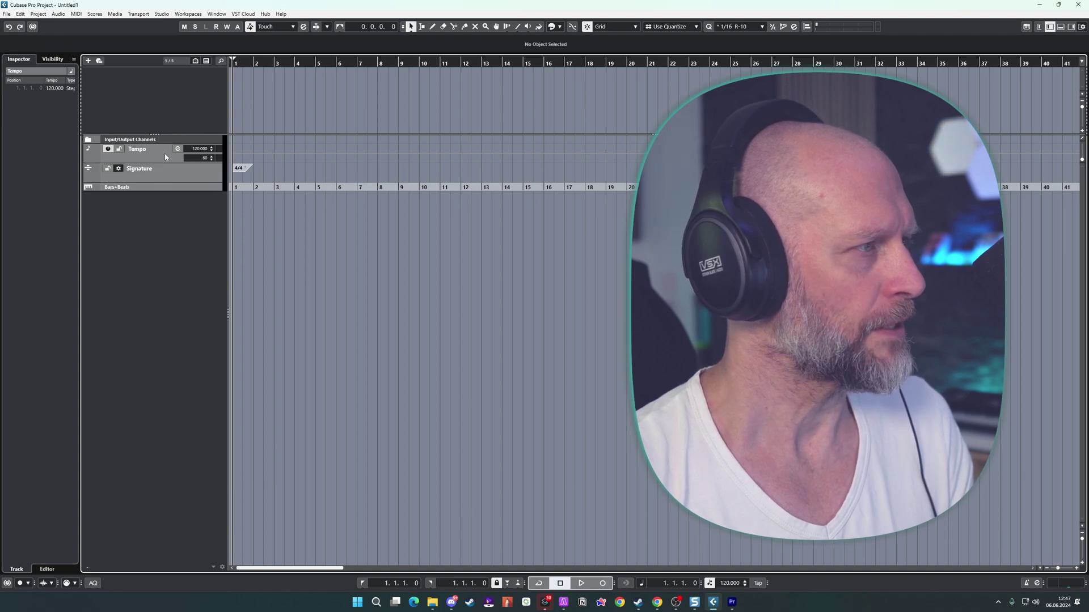
Move the tempo track into the upper zone and hide the Input/Output Channels folder.
drag(156, 158, 154, 97)
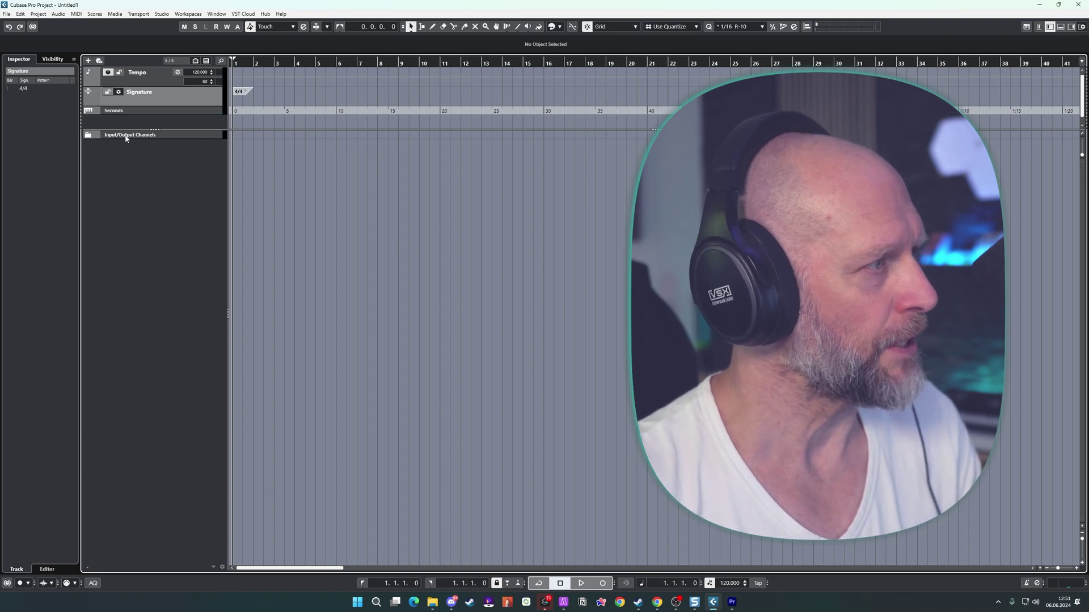
click(52, 59)
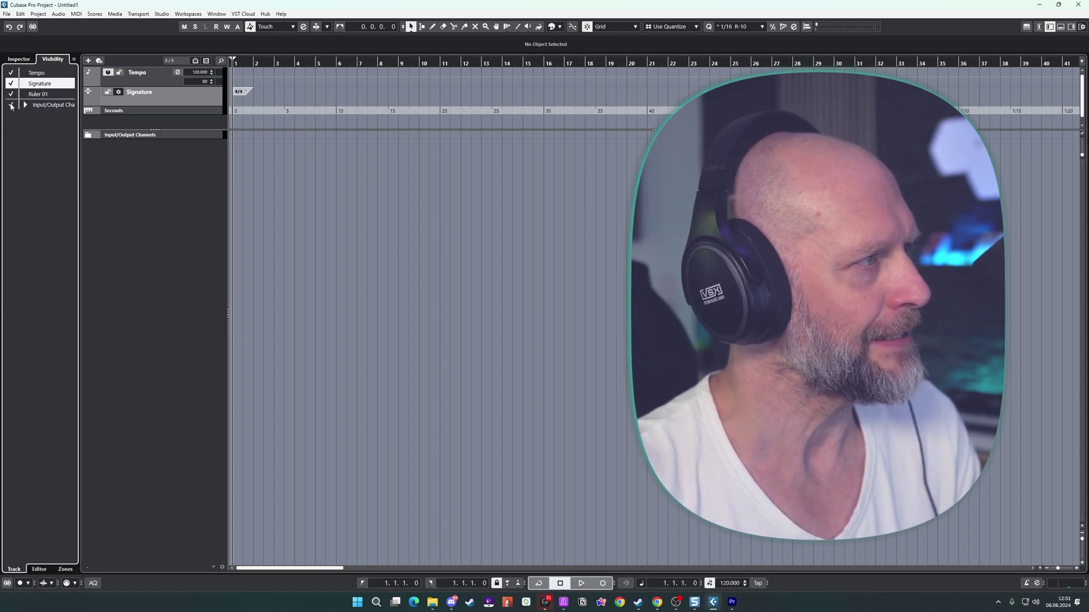
click(11, 105)
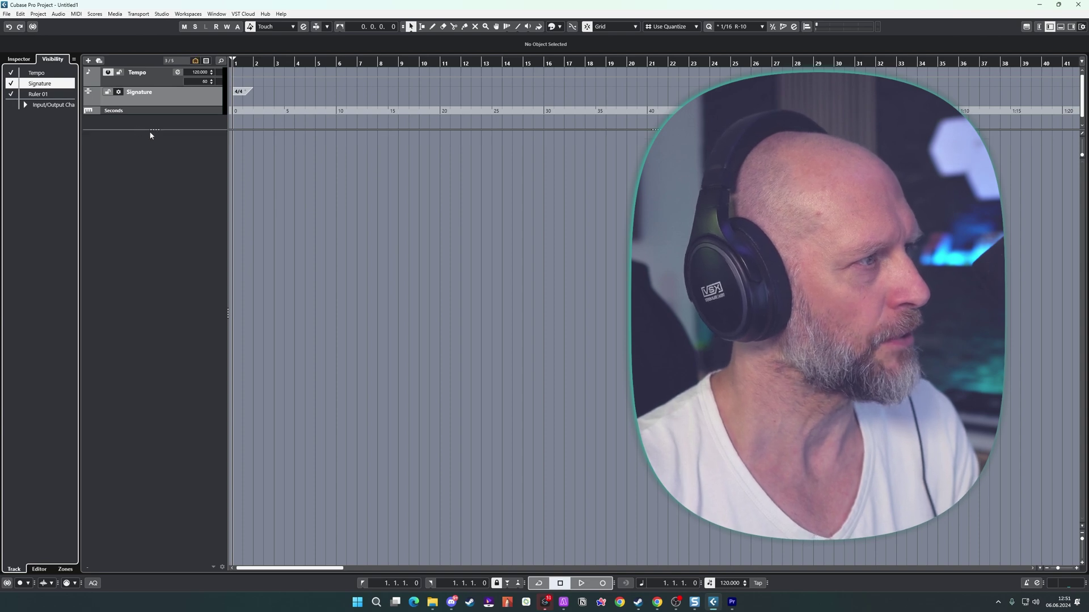
click(21, 60)
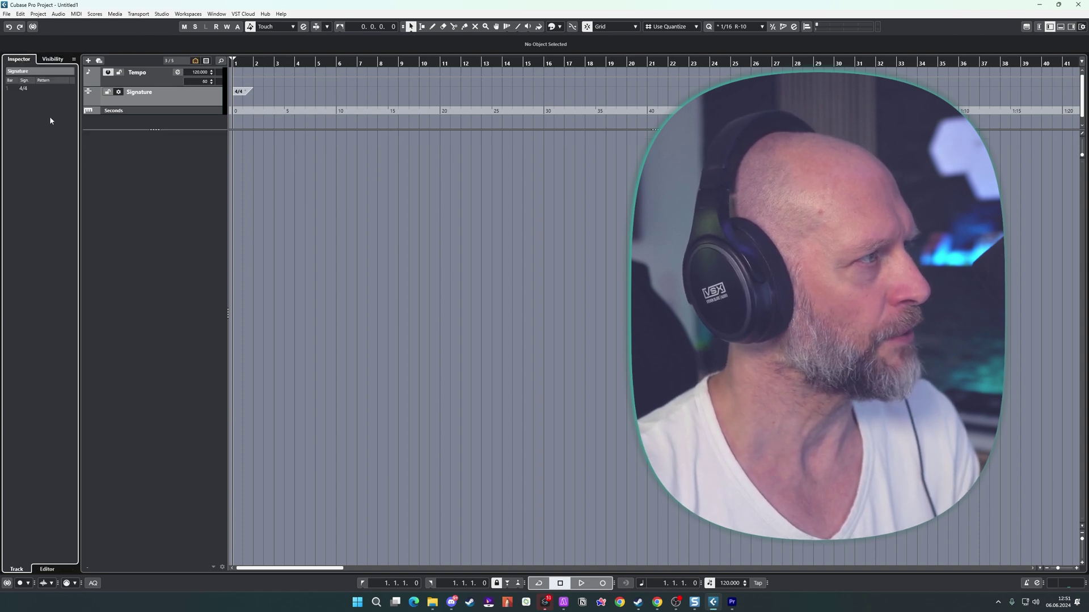
Shrink the upper zone, set the ruler to Seconds, and place it above the signature track.
drag(159, 130, 160, 114)
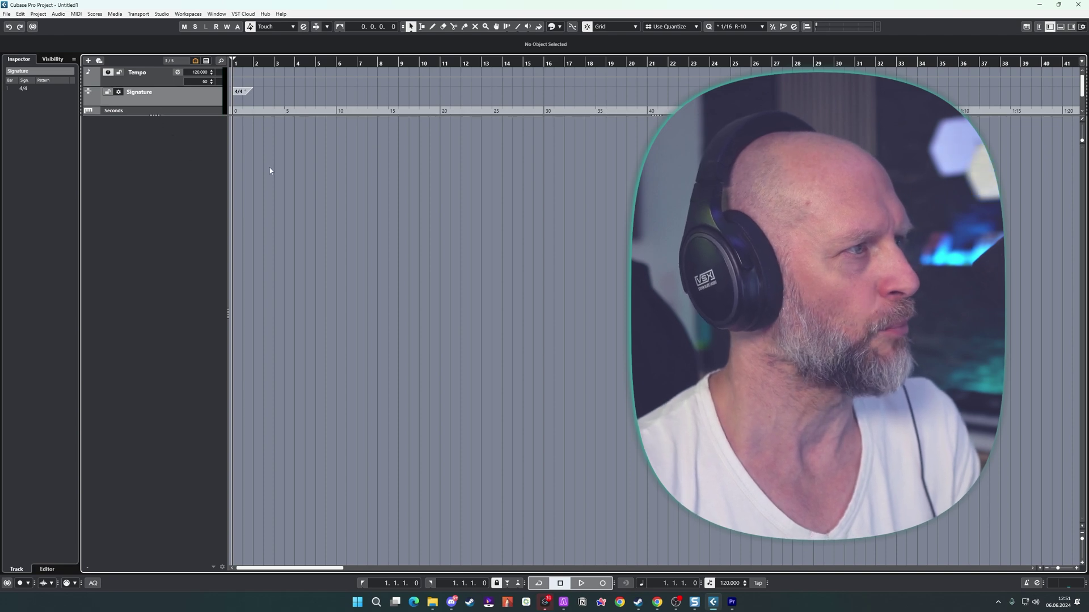
click(162, 137)
click(116, 111)
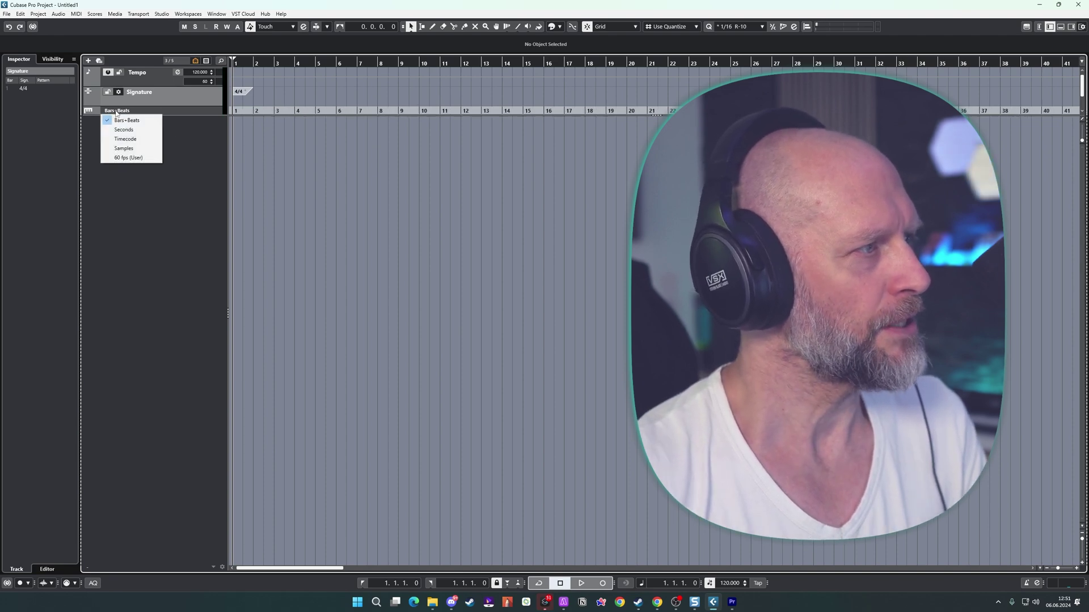
click(117, 130)
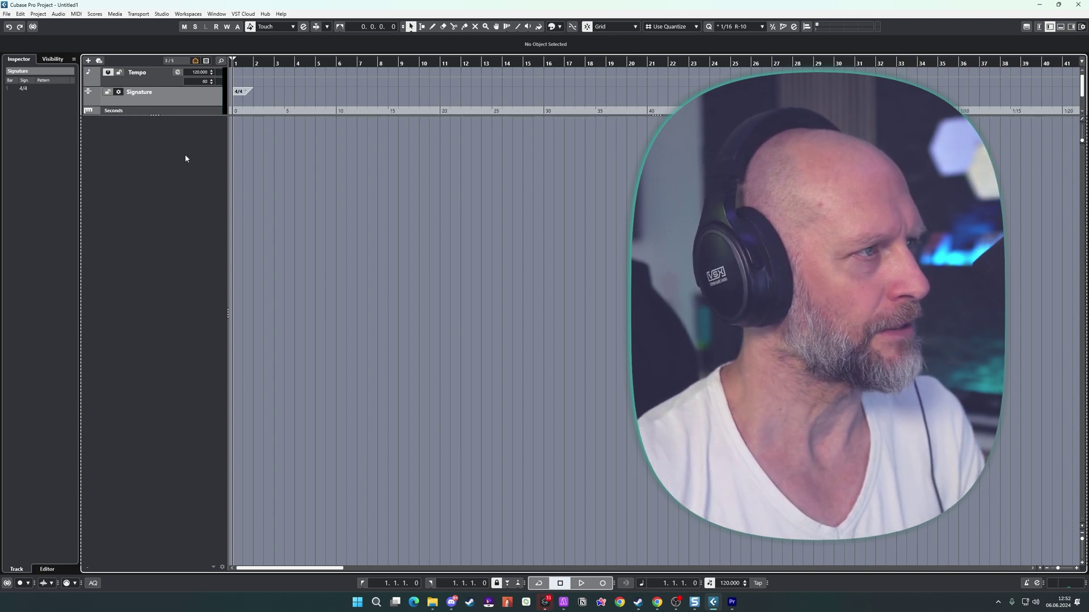
drag(151, 113, 145, 72)
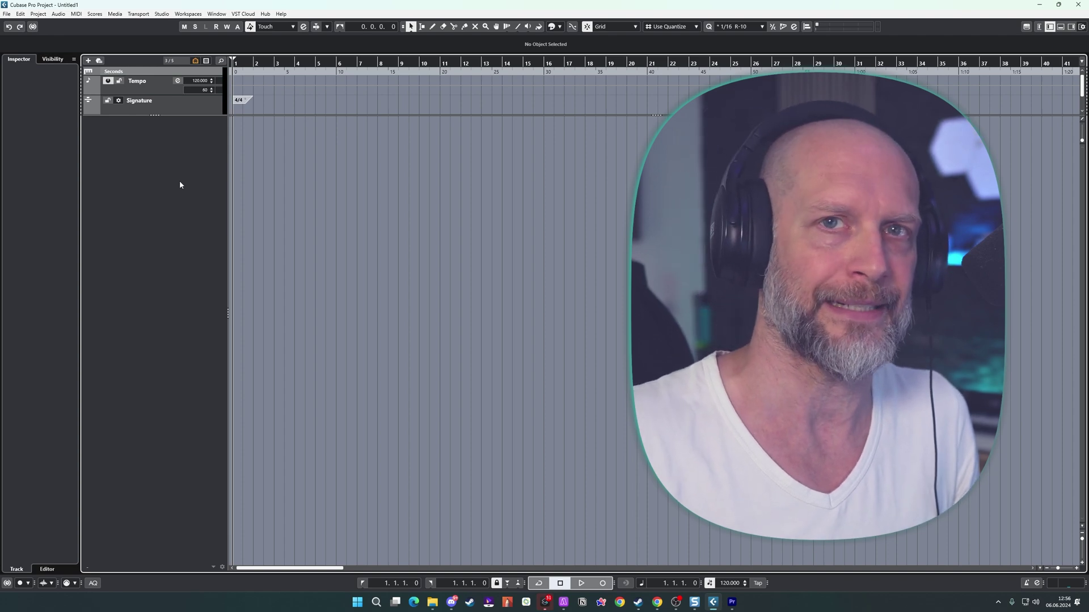
Add four folder tracks at once.
key(ctrl+t)
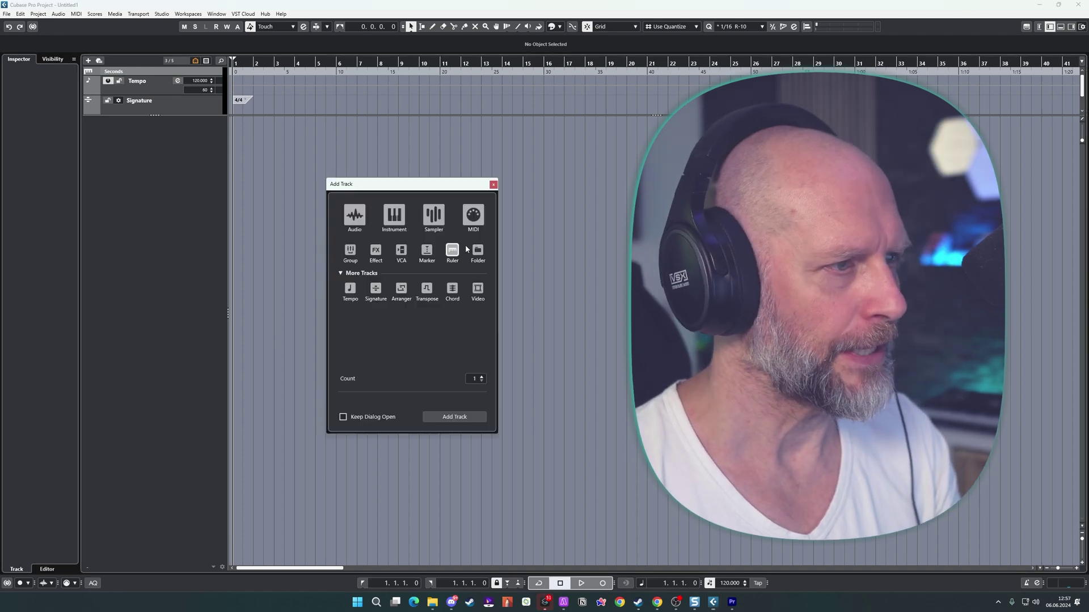
click(479, 253)
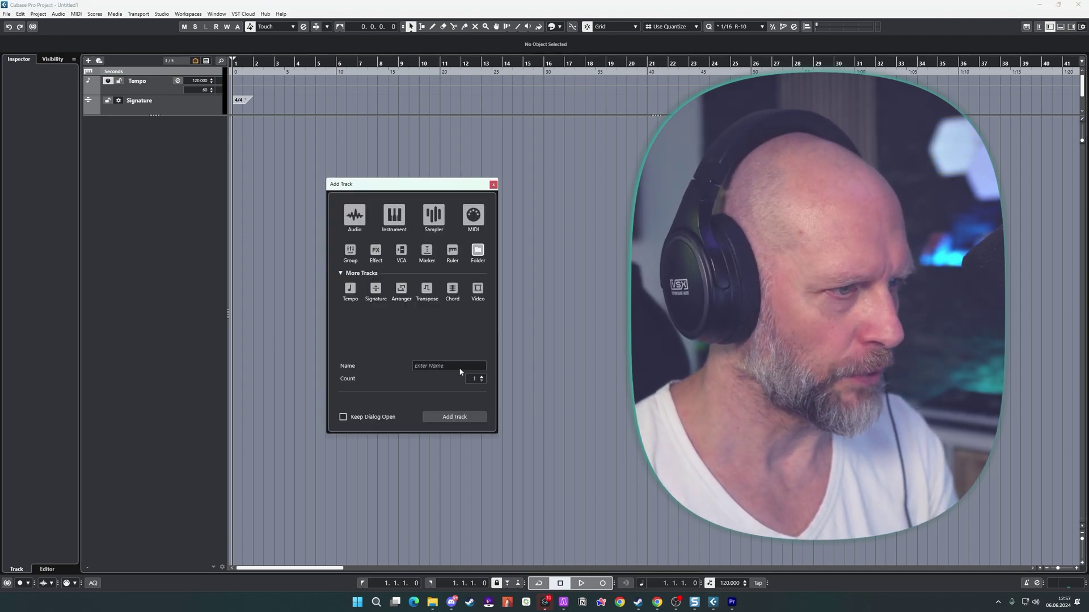
click(454, 418)
Name the folders STRINGS, BRASS, WOODS and PERCS.
text(STRINGS)
key(Return)
key(Tab)
text(BRASS)
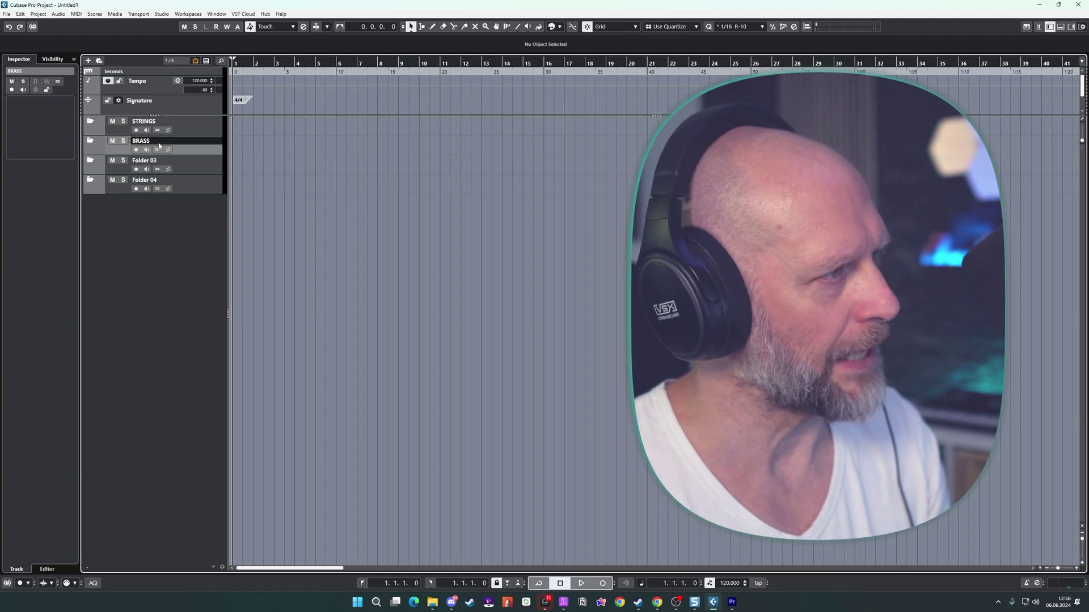
key(Tab)
text(WOODS)
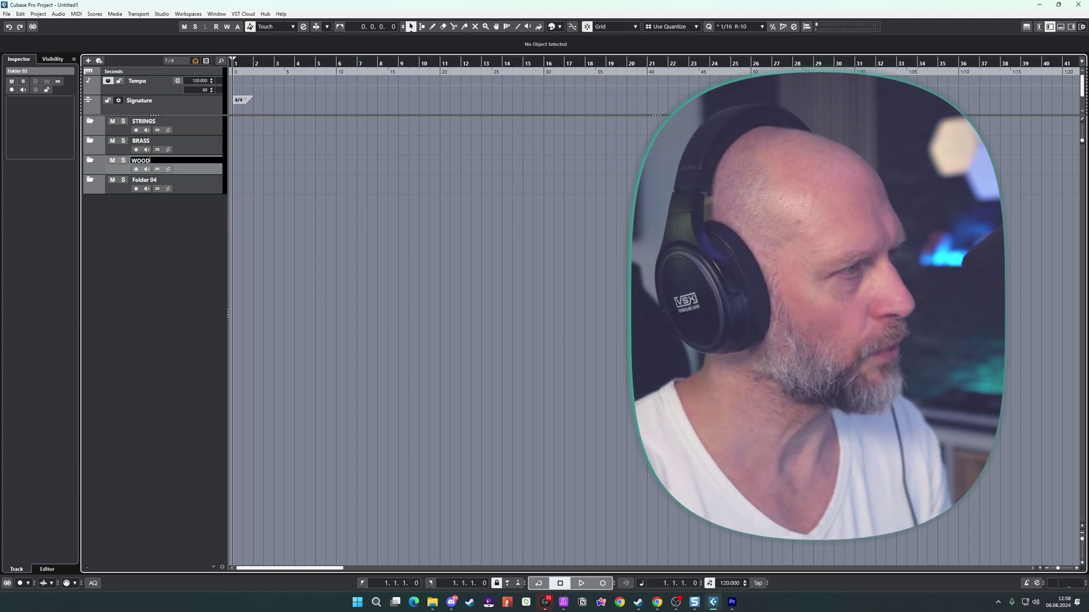
key(Tab)
text(PERCS)
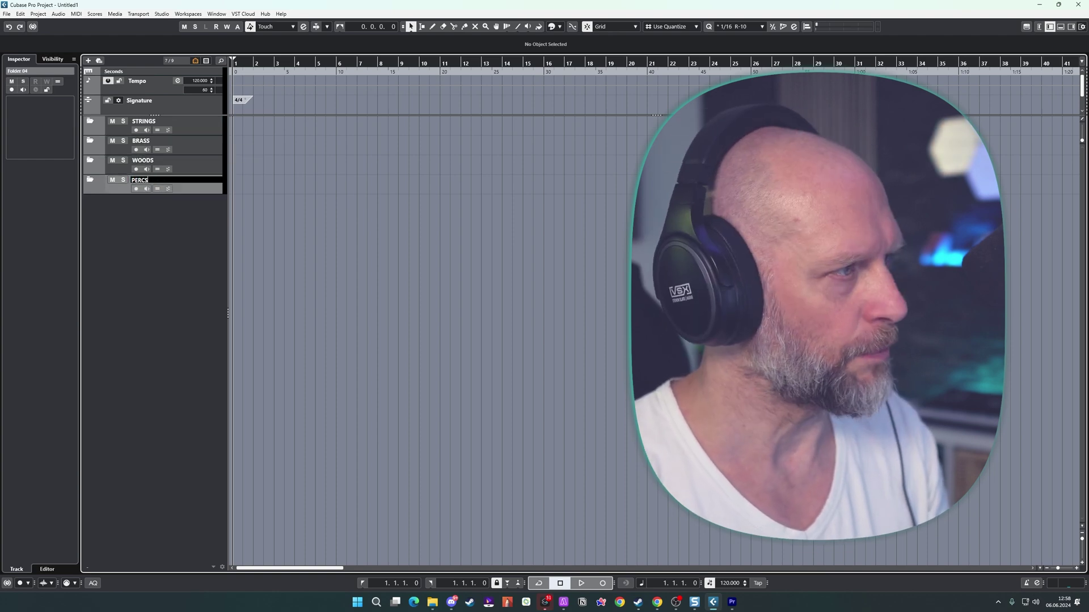
key(Return)
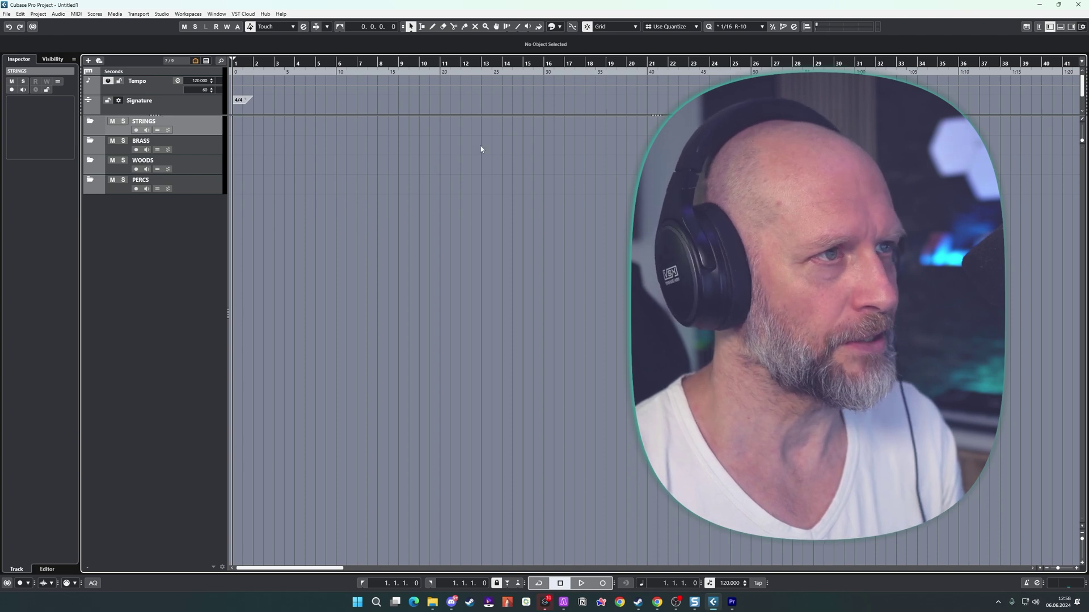
Colour the STRINGS folder blue and the BRASS folder red.
click(558, 27)
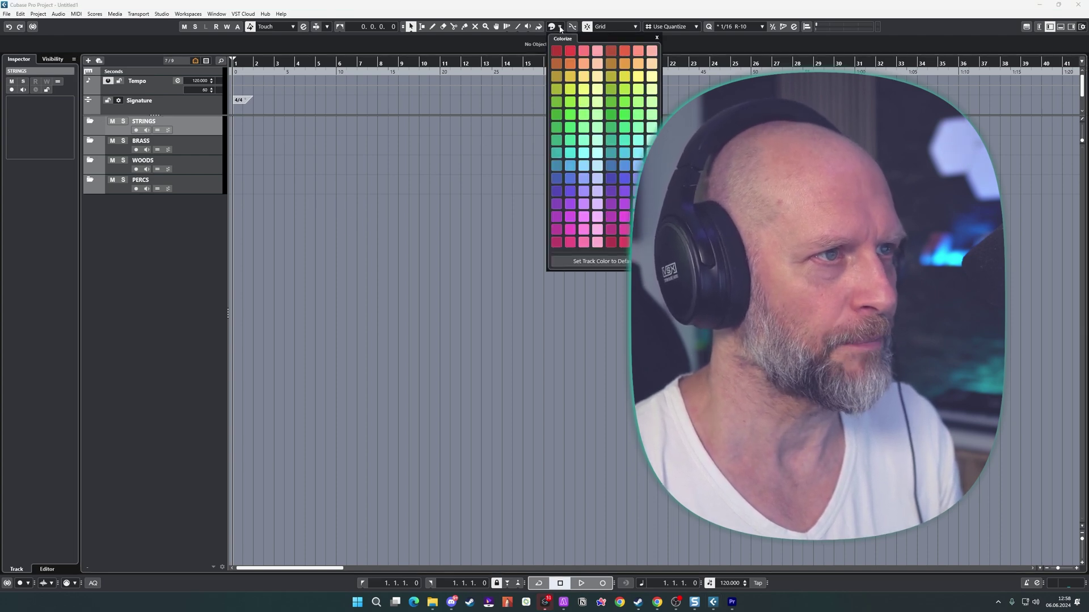
click(557, 165)
click(235, 165)
click(176, 144)
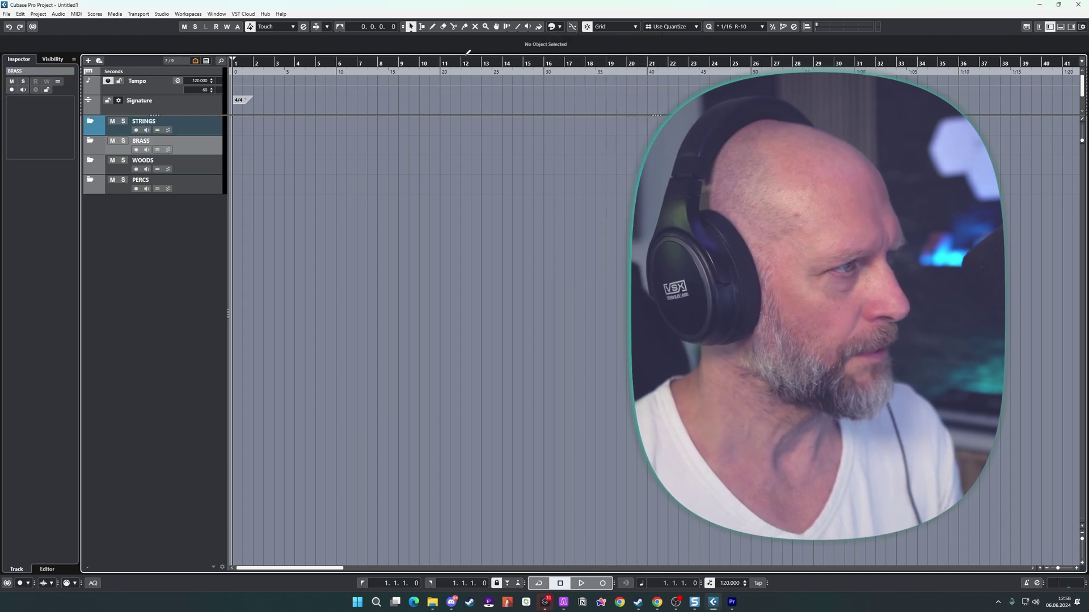
click(559, 28)
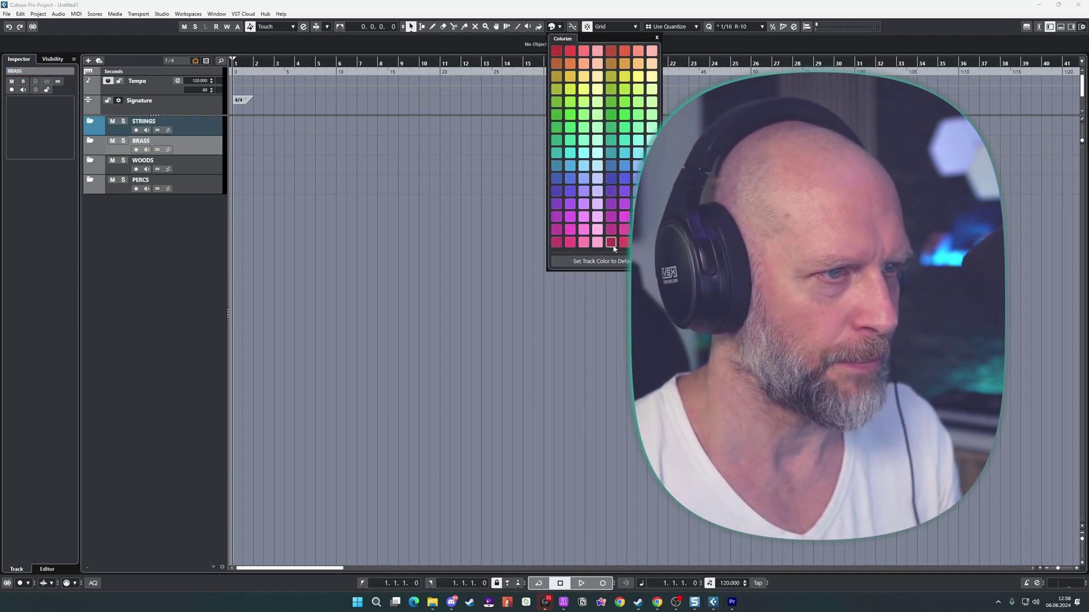
click(584, 242)
Colour the WOODS folder green and the PERCS folder orange.
key(Down)
click(556, 28)
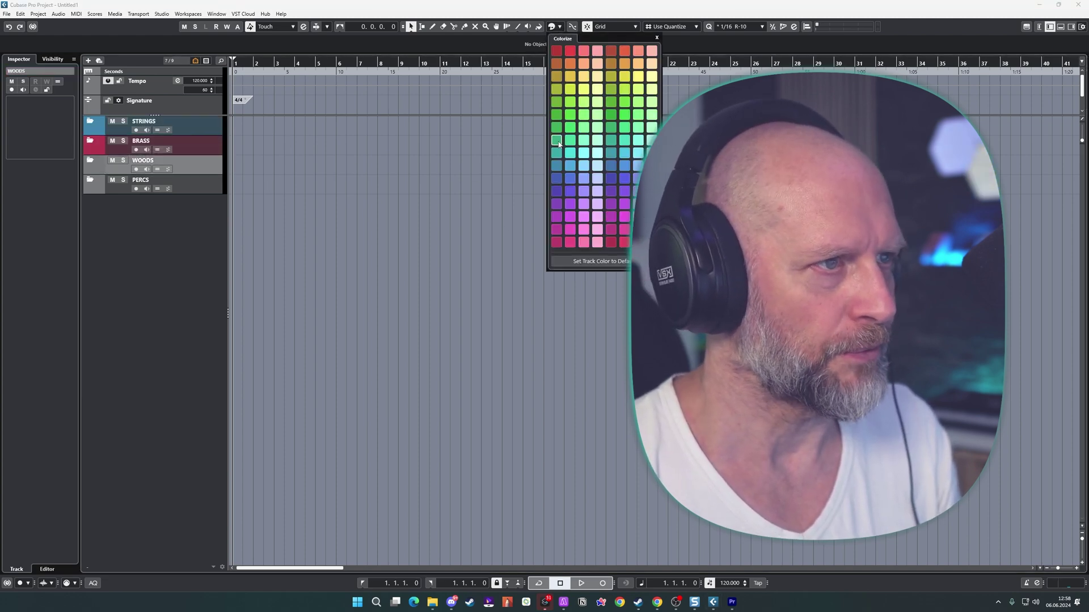
click(557, 140)
key(Down)
click(552, 29)
click(624, 64)
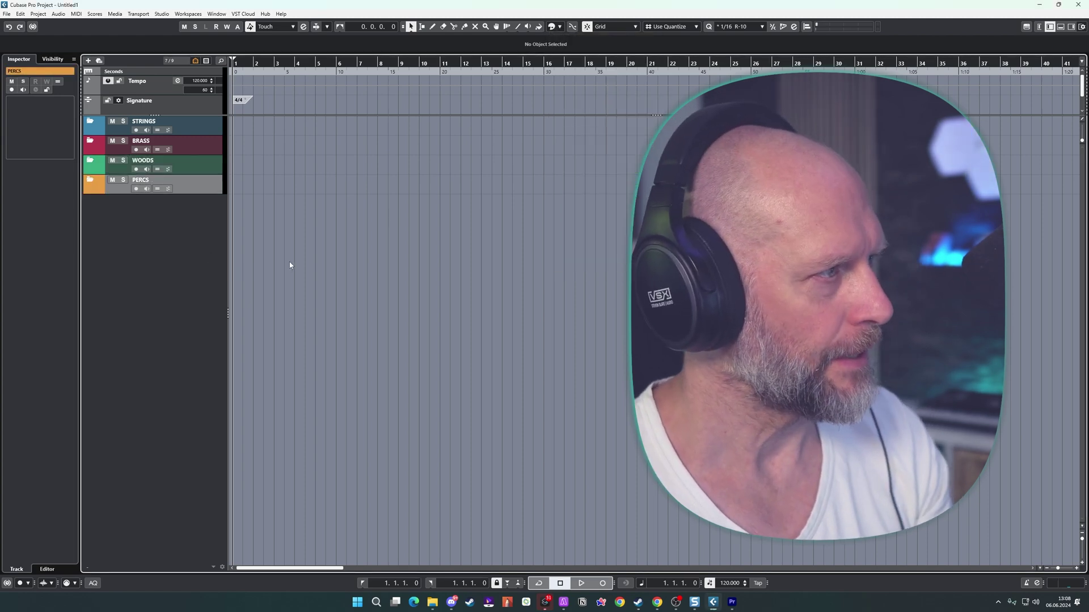
Add five Kontakt 7 instrument tracks and move them into the STRINGS folder.
key(ctrl+t)
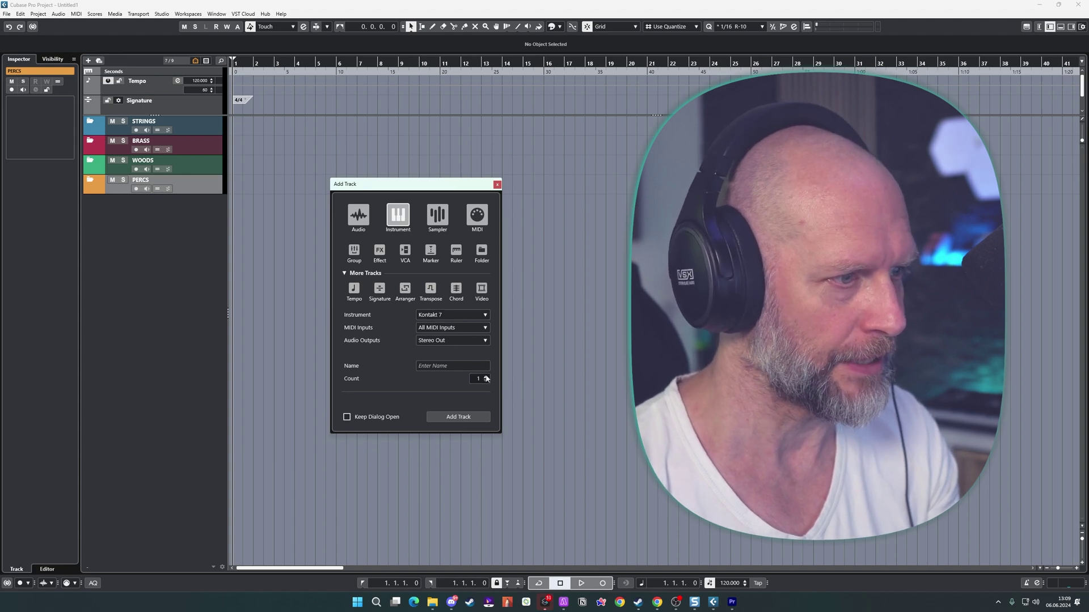
click(472, 417)
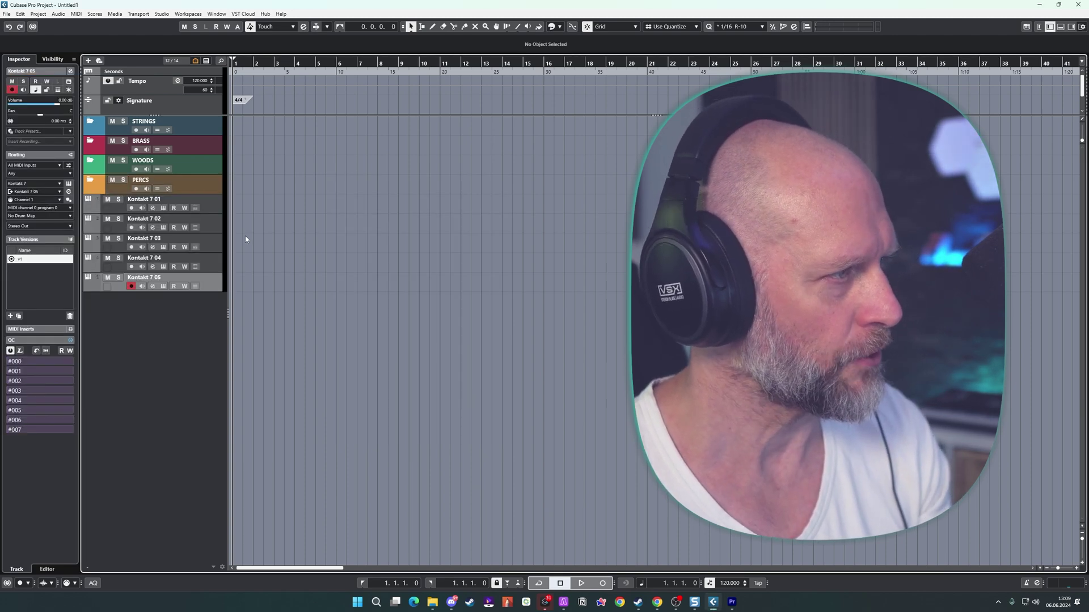
shift+click(214, 211)
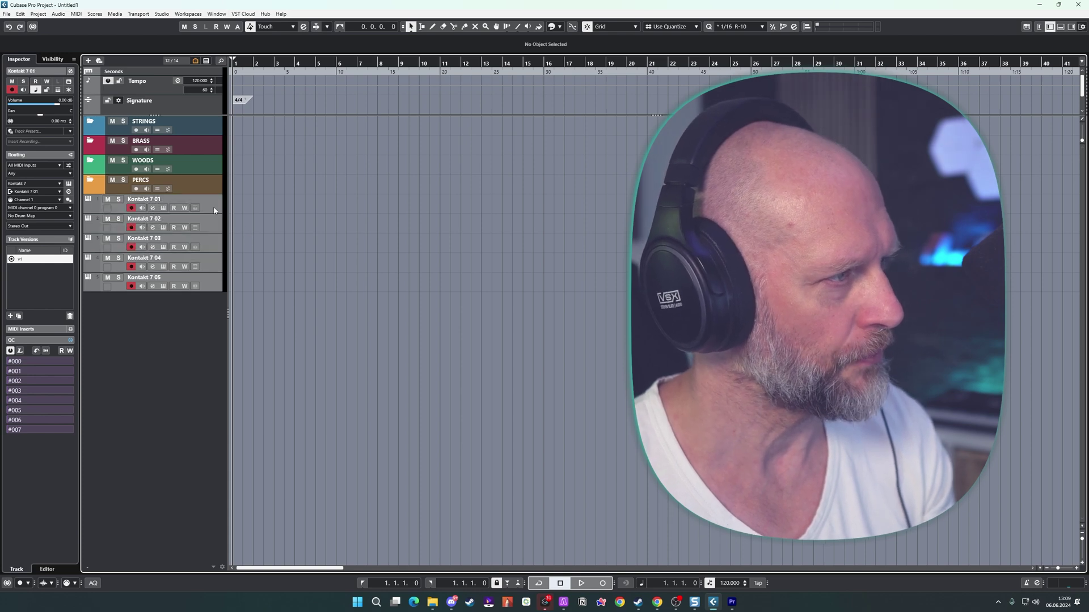
drag(215, 211, 205, 132)
click(204, 133)
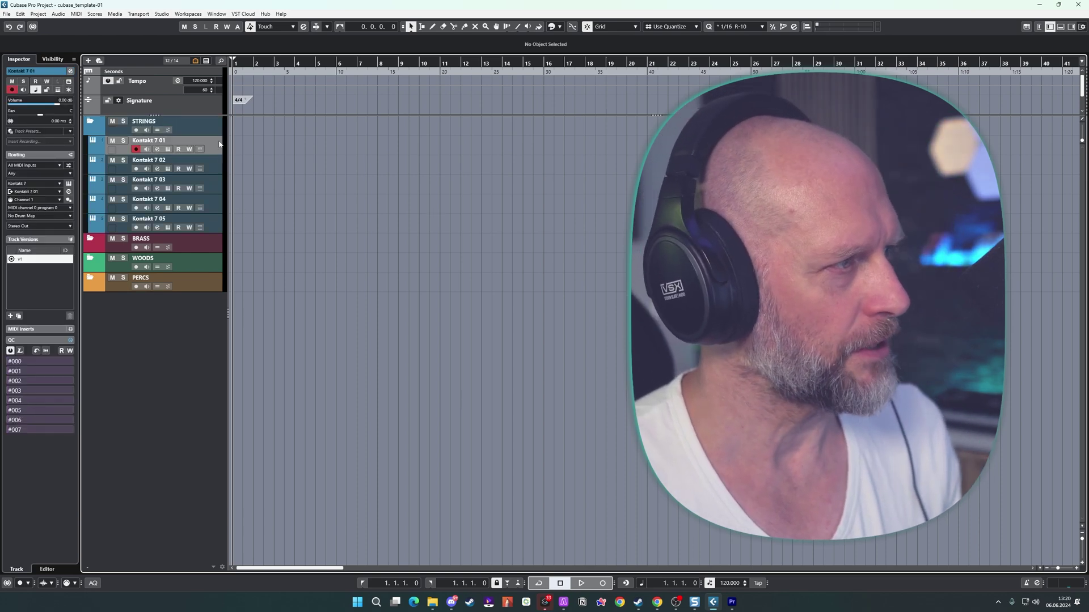
click(210, 222)
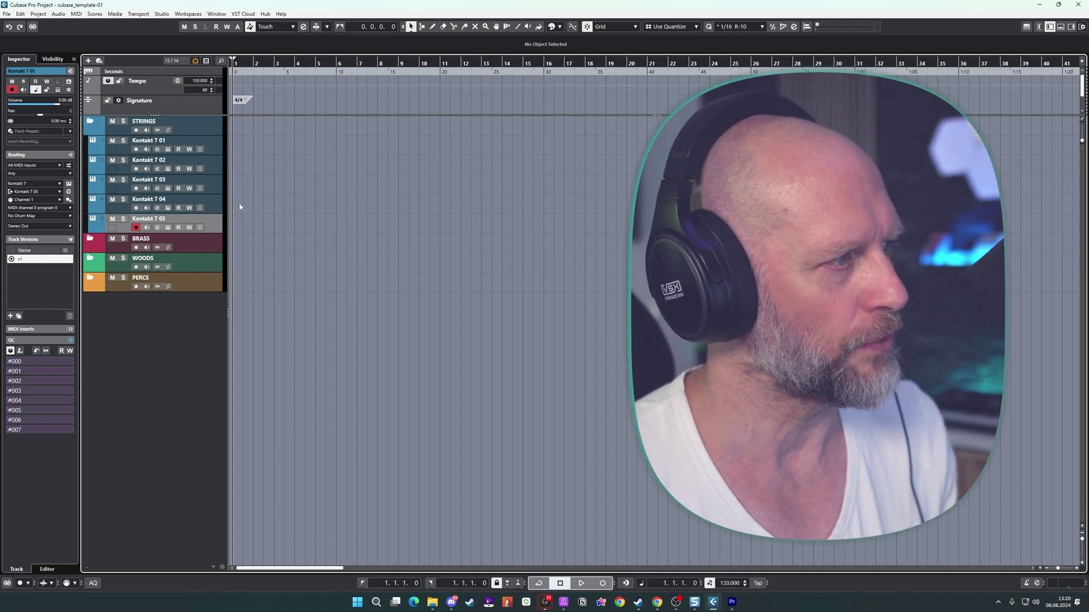
click(214, 132)
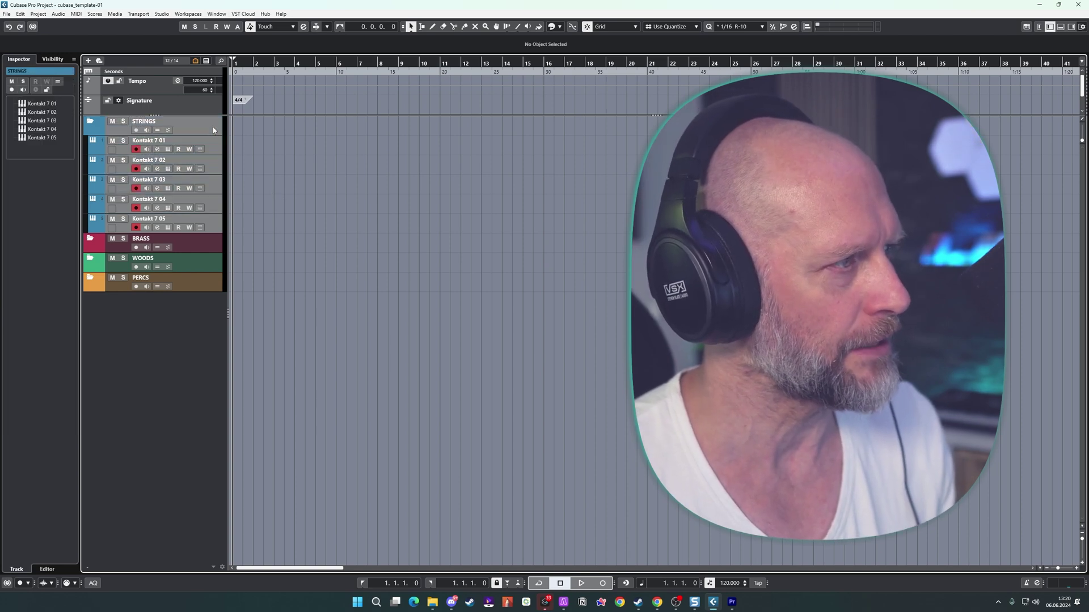
click(551, 27)
click(458, 189)
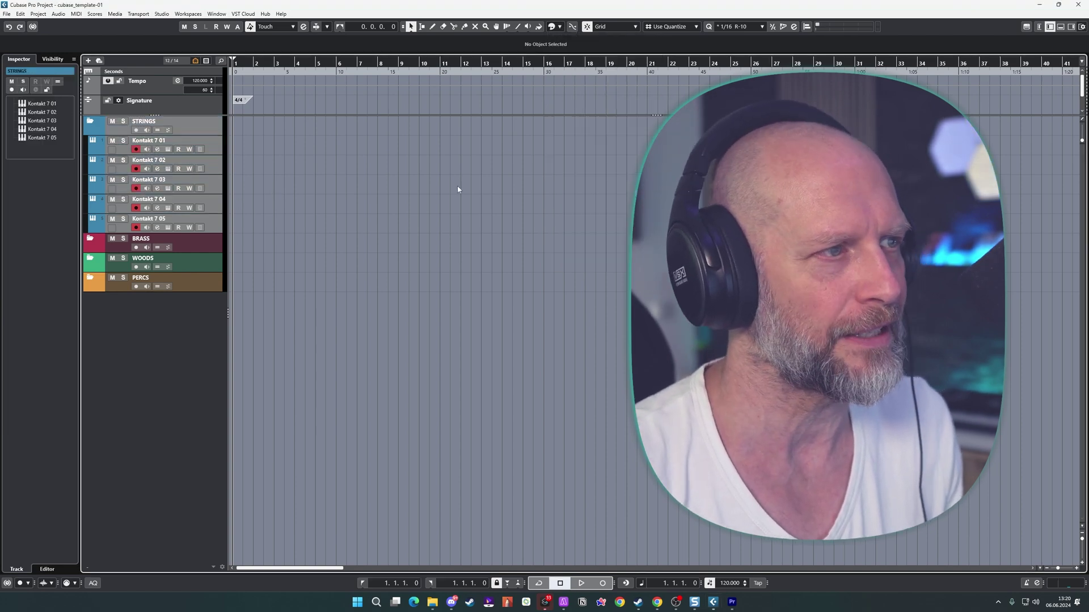
click(214, 128)
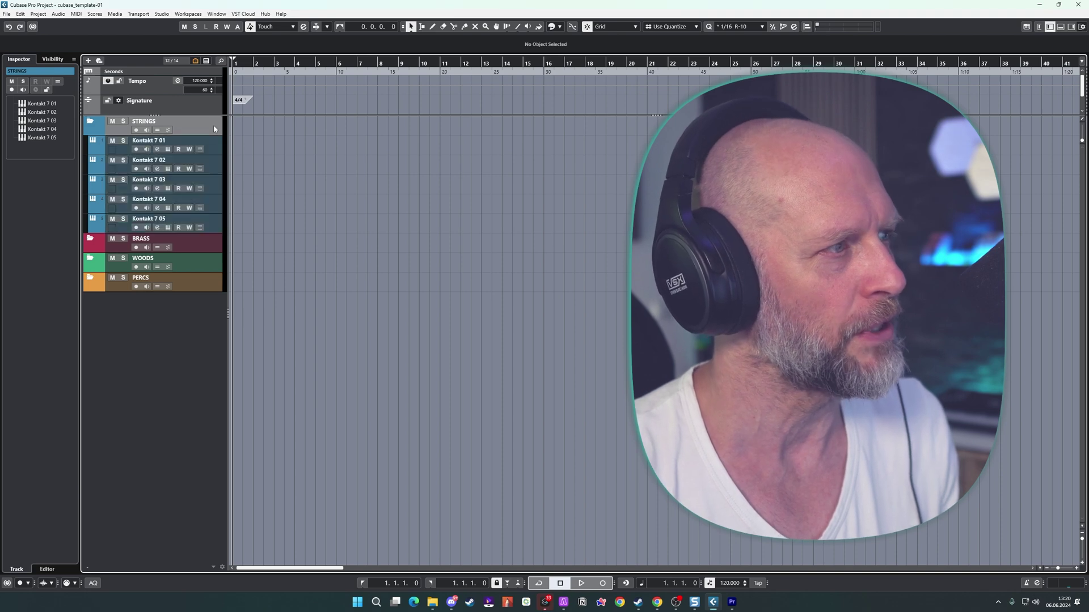
click(552, 26)
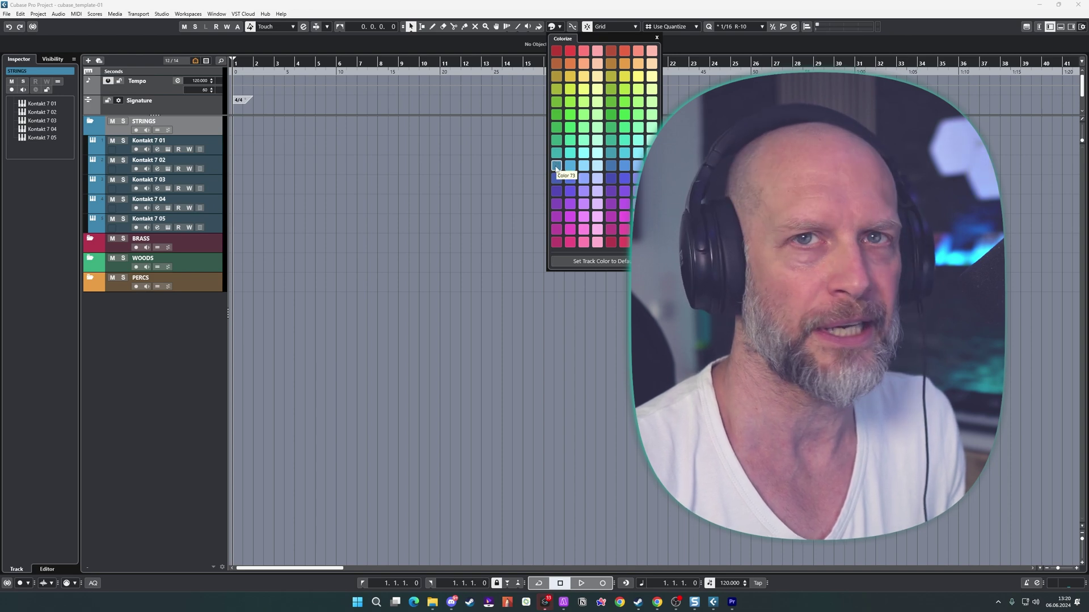
click(379, 180)
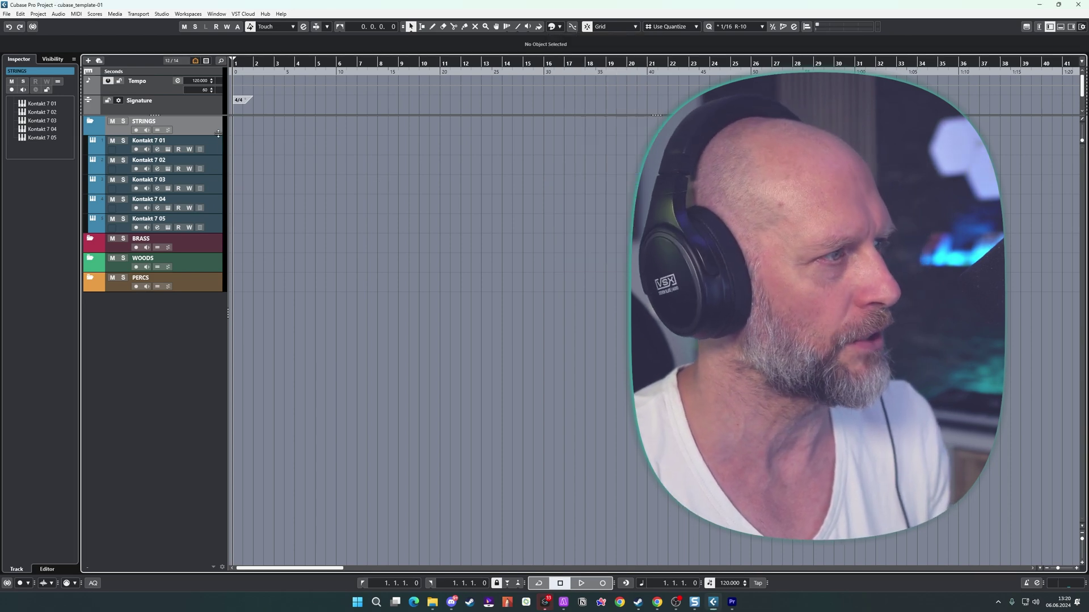
shift+click(213, 229)
click(560, 27)
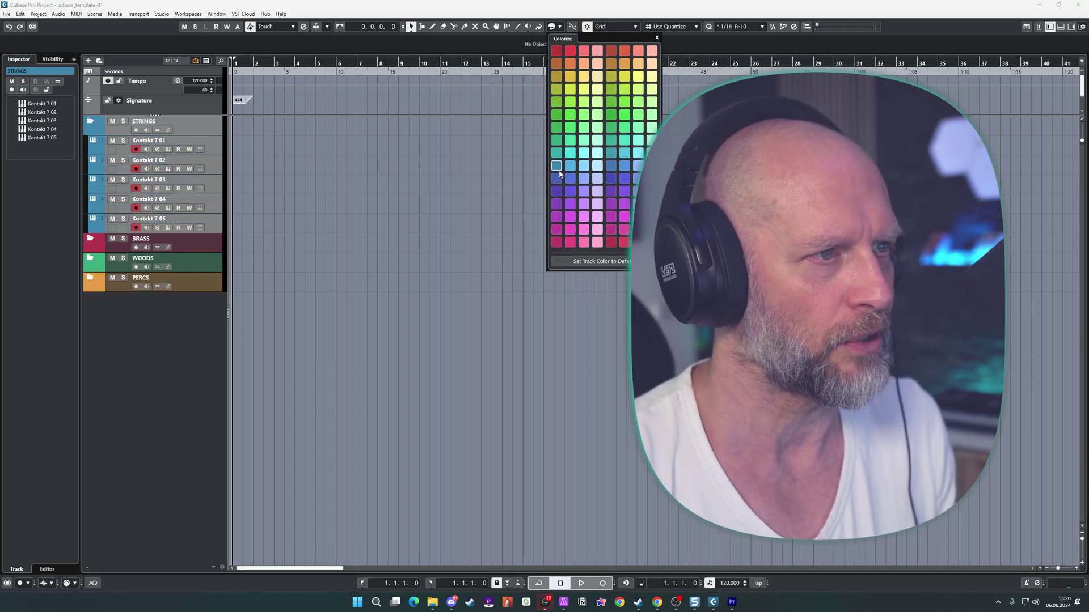
click(486, 162)
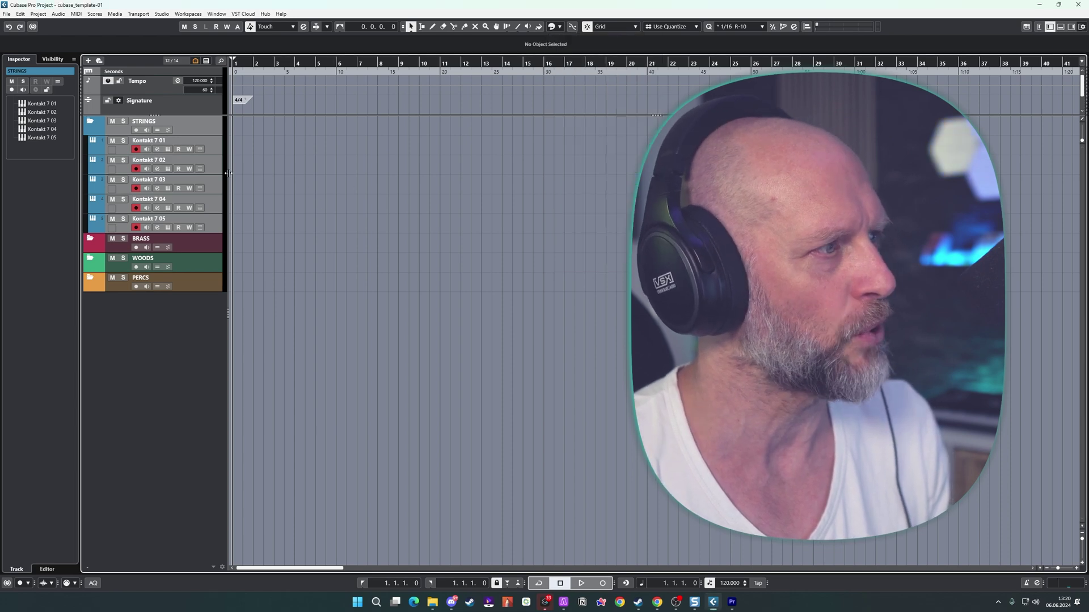
key(Down)
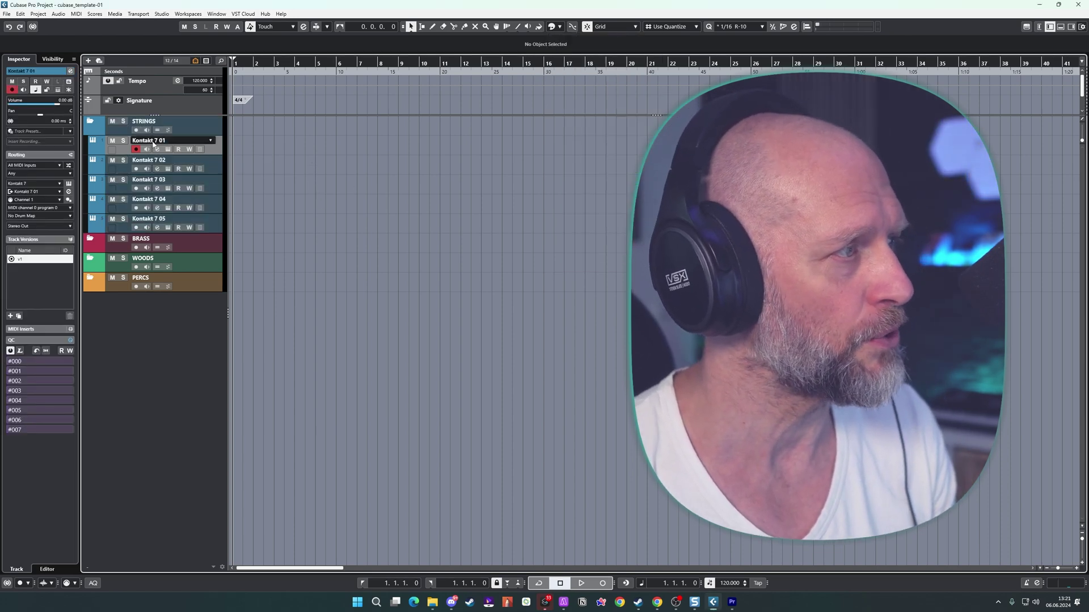
click(212, 230)
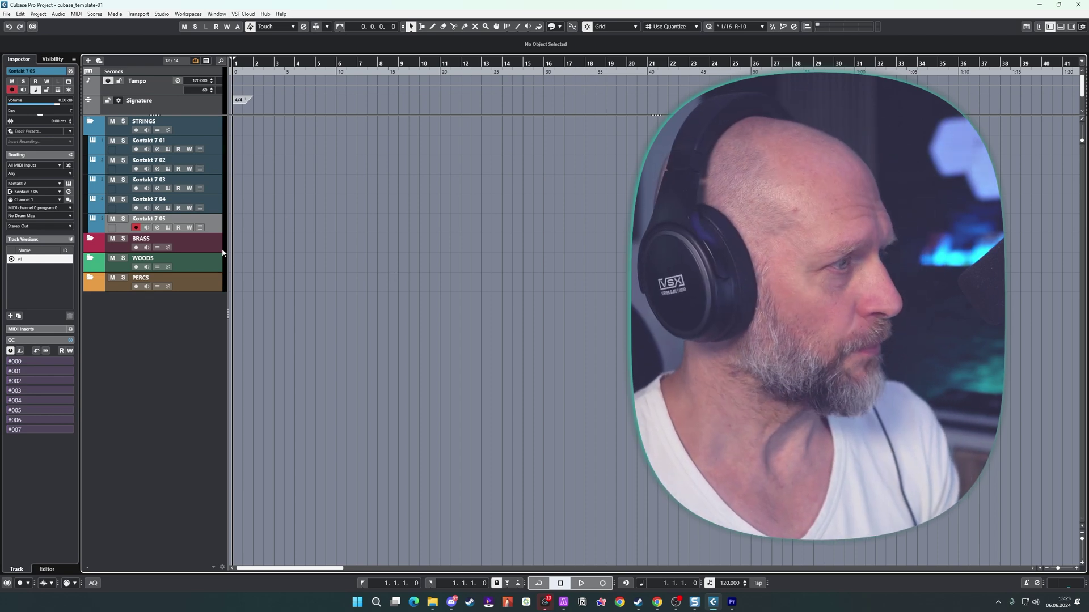
Add five Kontakt 7 tracks (count 5) into the BRASS folder.
click(209, 248)
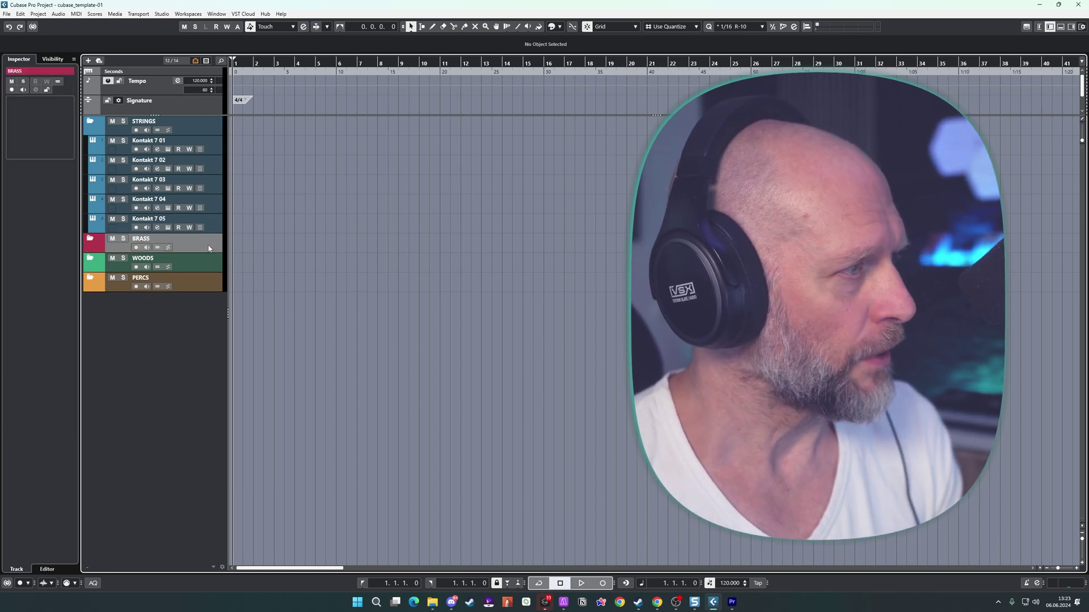
double_click(336, 299)
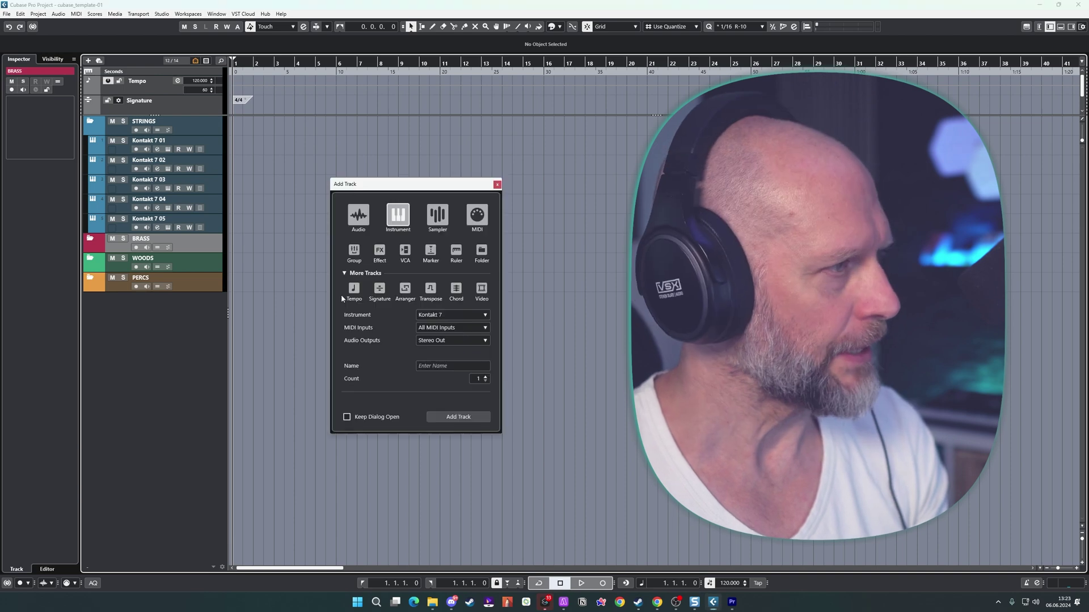
click(486, 377)
click(486, 377)
click(458, 417)
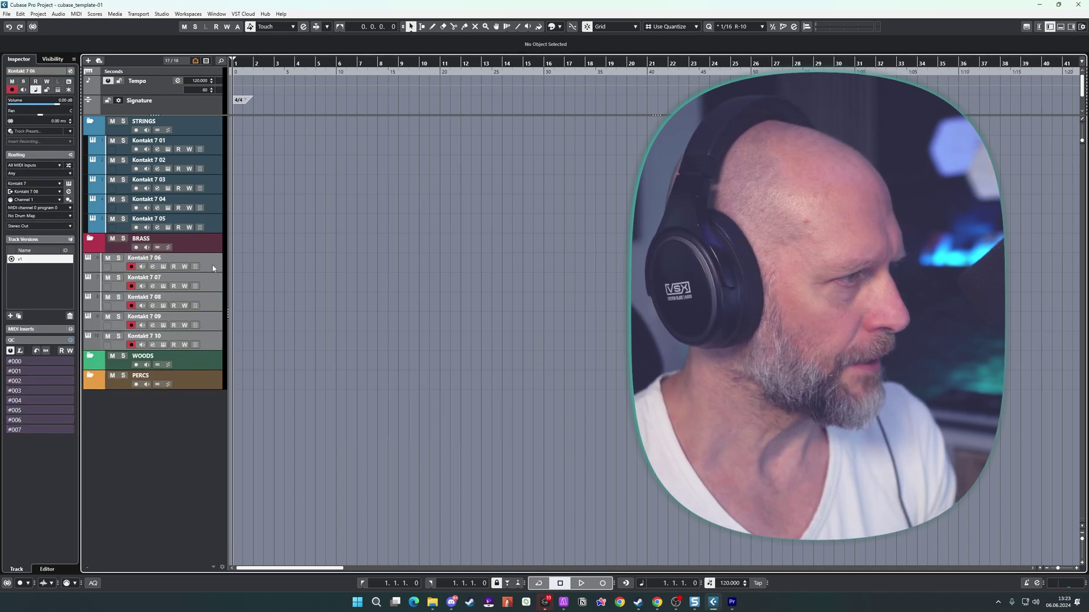
Add five Kontakt 7 tracks each into the WOODS and PERCS folders.
click(210, 364)
double_click(461, 418)
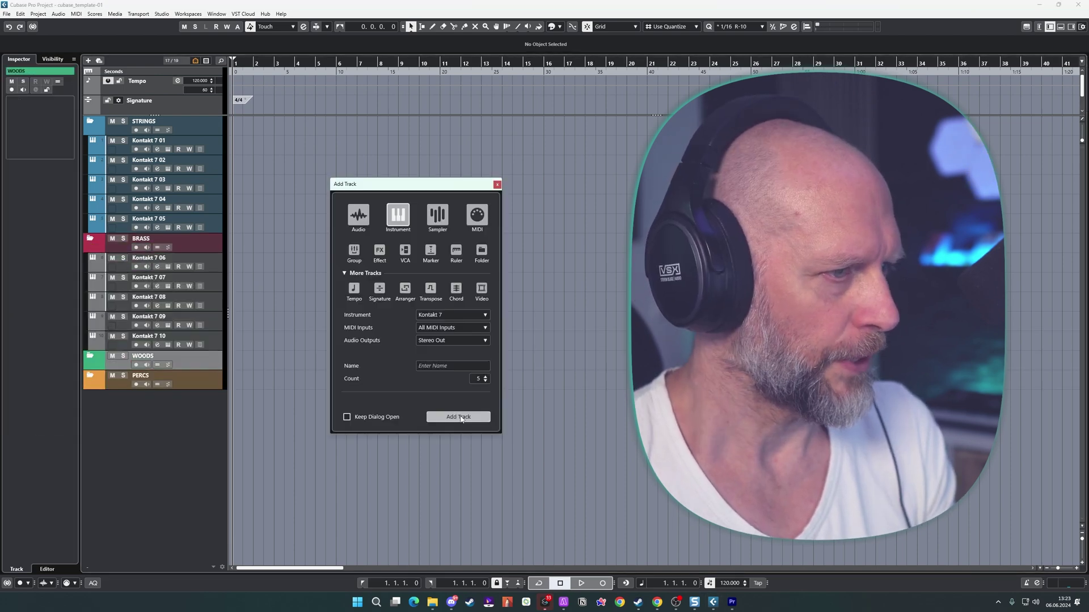
click(460, 417)
shift+click(214, 386)
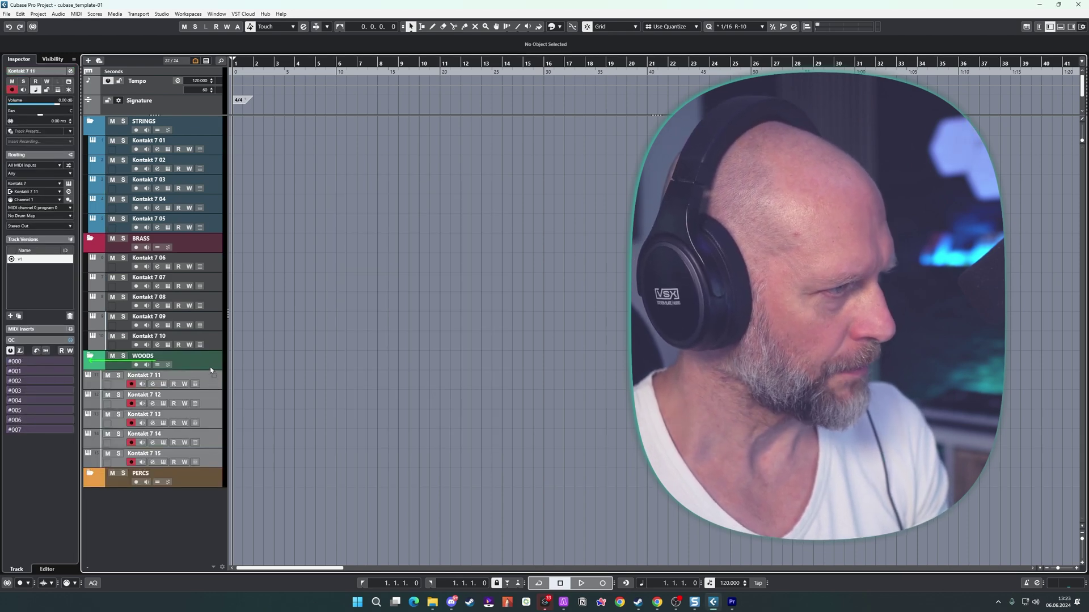
click(209, 480)
double_click(493, 513)
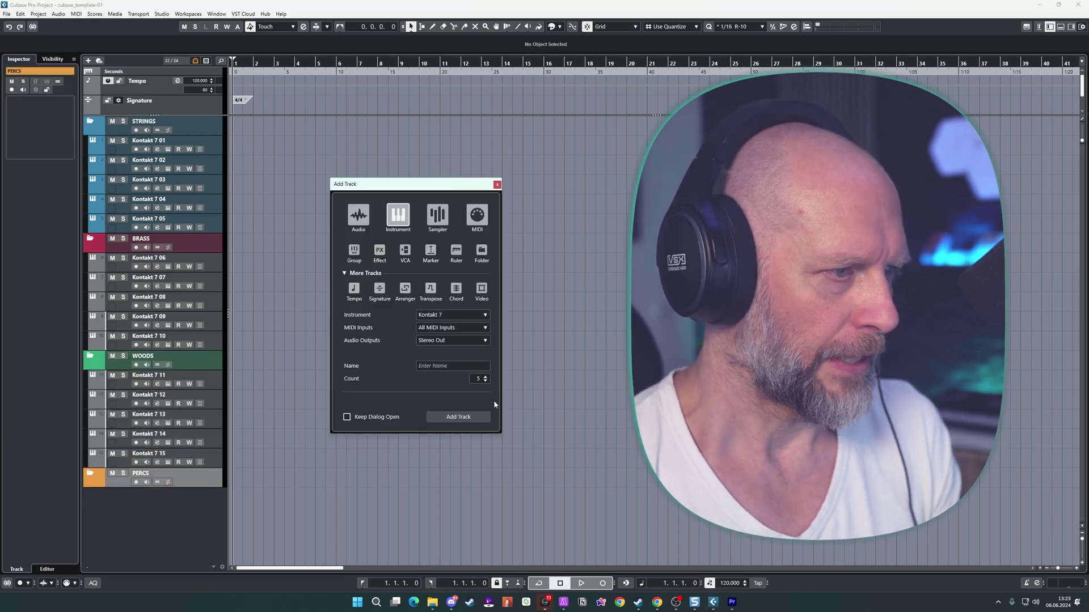
click(457, 420)
Colour the BRASS folder and Kontakt 7 06–10 pink.
click(214, 251)
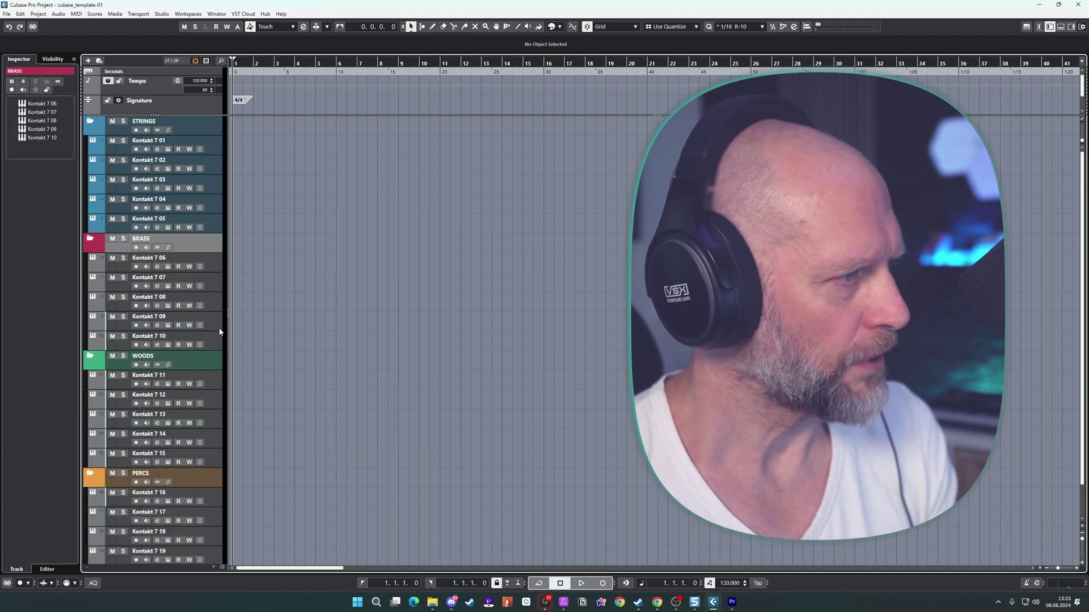
shift+click(214, 341)
click(560, 26)
click(635, 113)
Colour the WOODS folder and Kontakt 7 11–15 green.
click(213, 365)
scroll(170, 397, down, 1)
shift+click(214, 419)
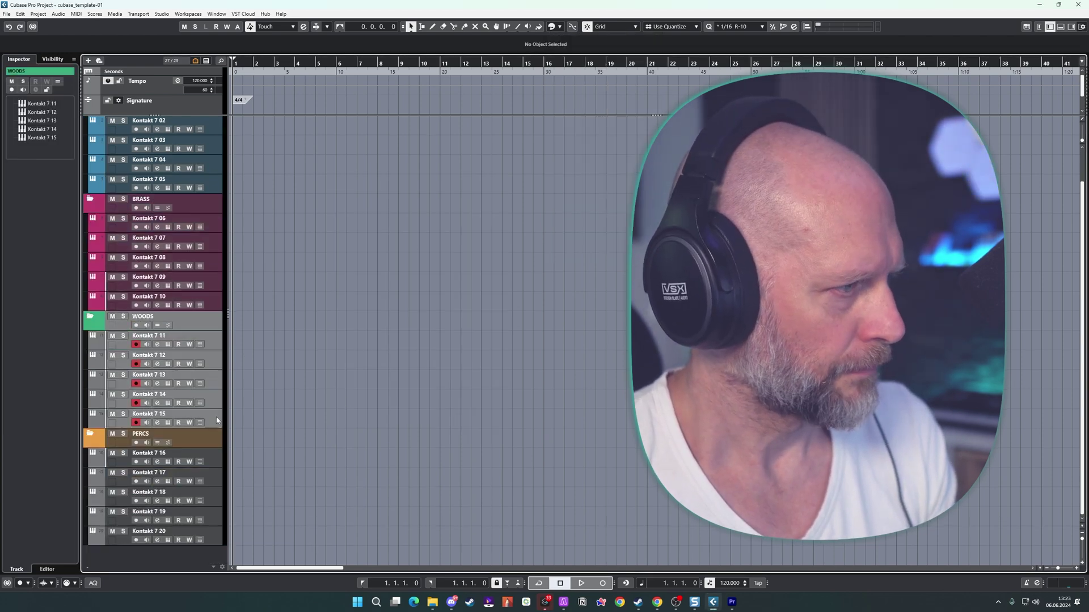
click(560, 26)
click(573, 113)
Colour the PERCS folder and Kontakt 7 16–20 orange.
click(213, 438)
shift+click(214, 536)
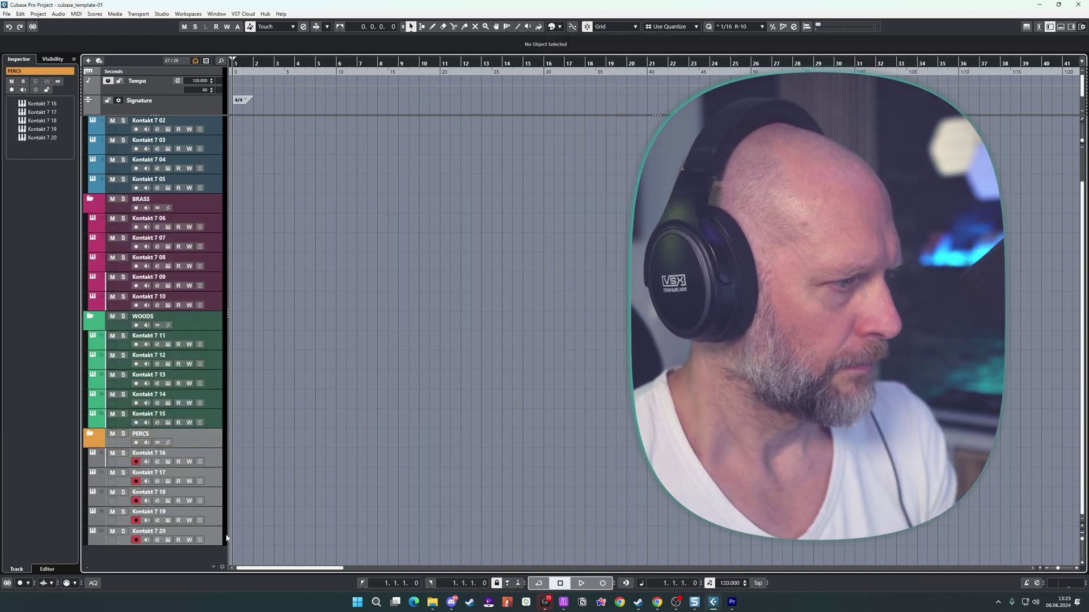
click(560, 27)
click(559, 114)
scroll(336, 270, up, 1)
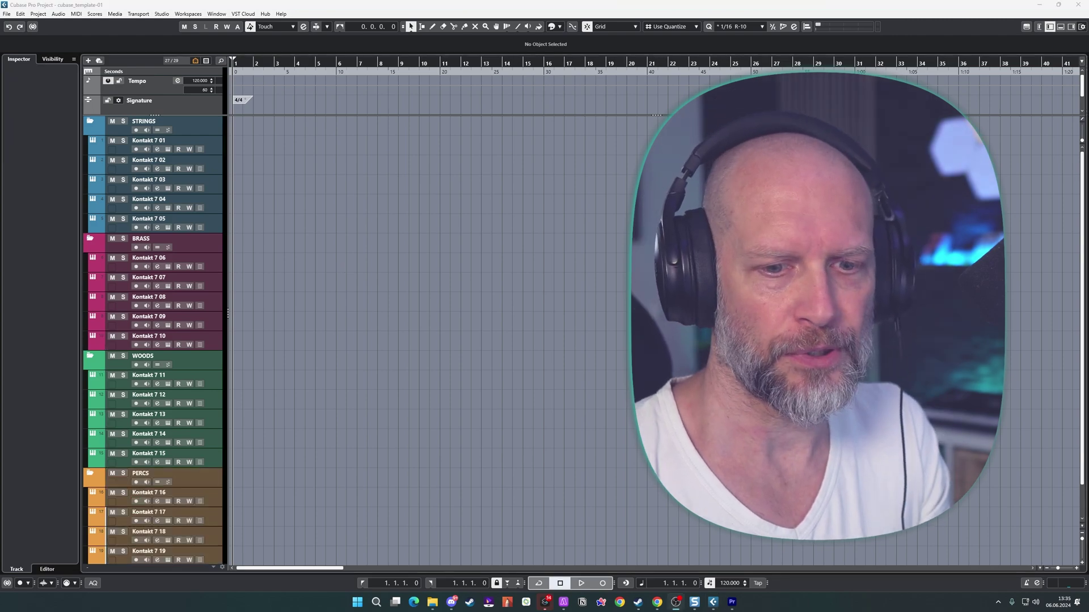
In the MixConsole, route Kontakt.01–05 into a new group channel named STRINGS.
key(F3)
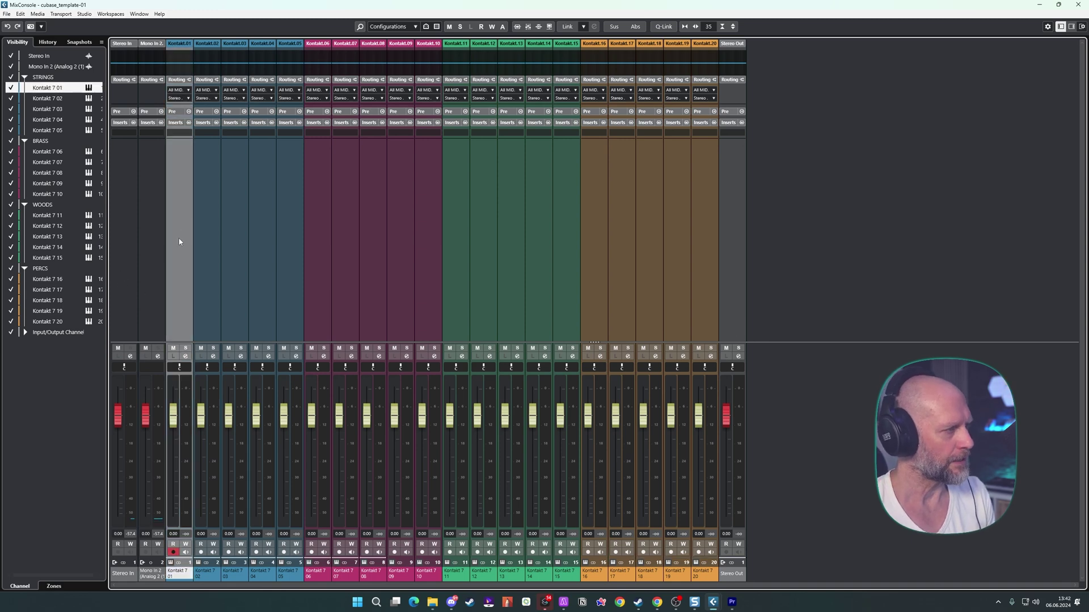
shift+click(285, 208)
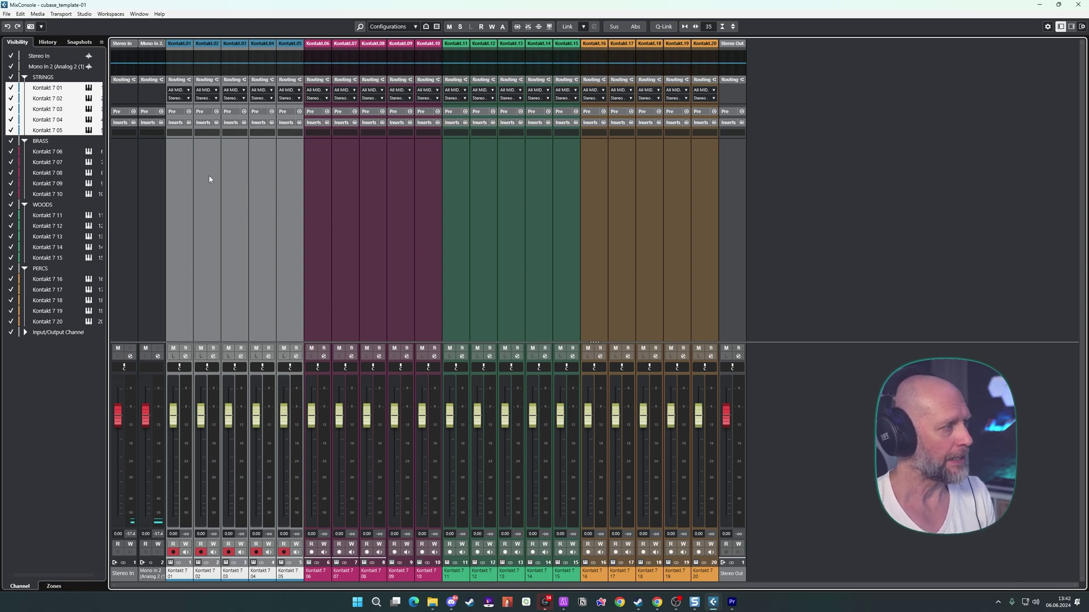
right_click(181, 214)
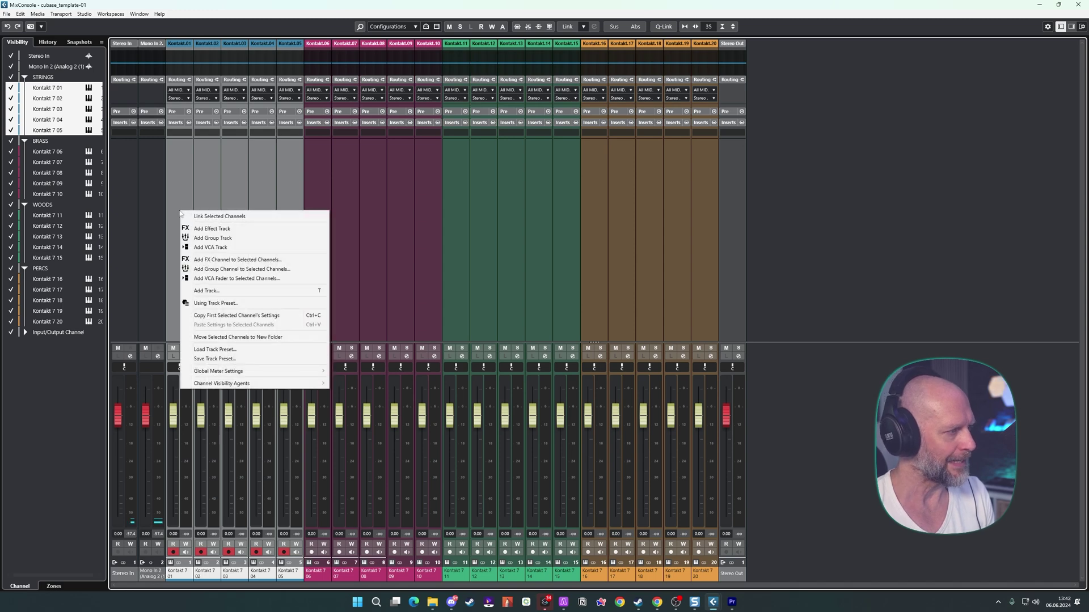
click(212, 270)
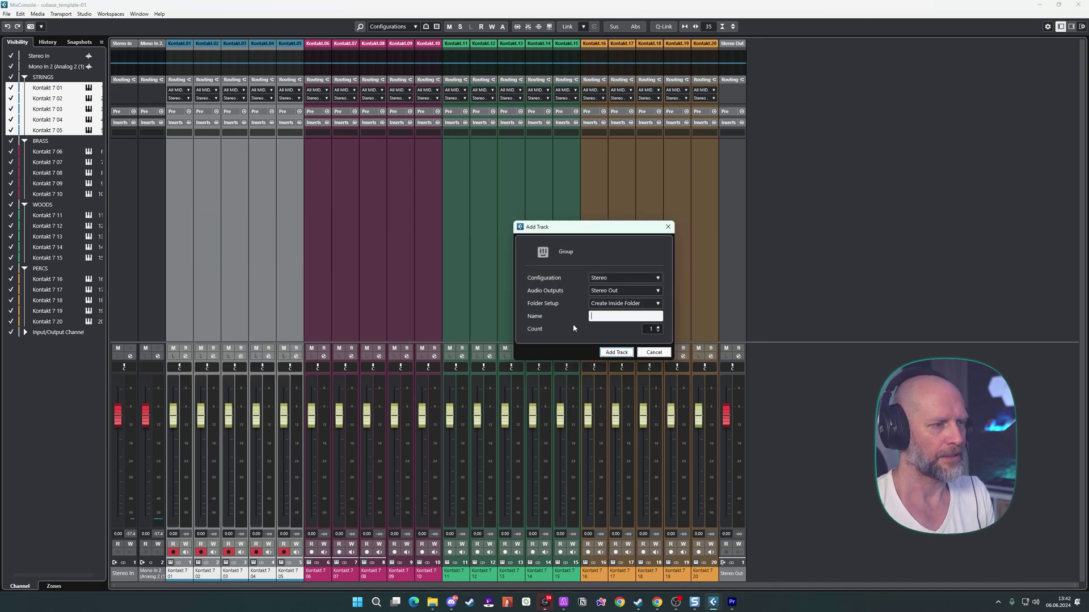
text(STRINGS)
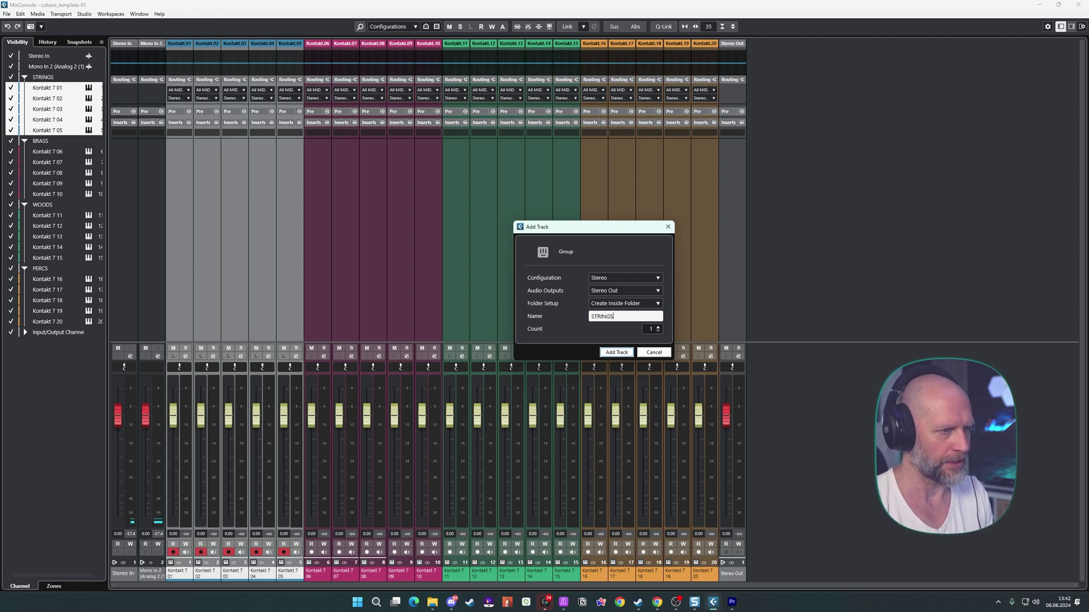
click(617, 352)
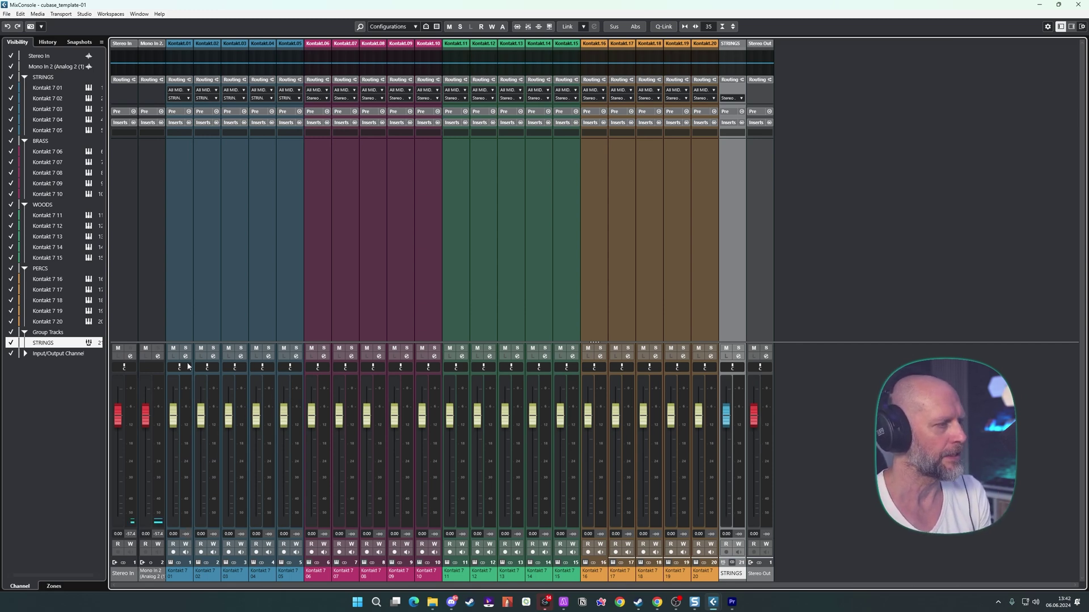
Add five Kontakt 7 instrument tracks, 21–25, under Kontakt 7 05 in STRINGS.
key(F3)
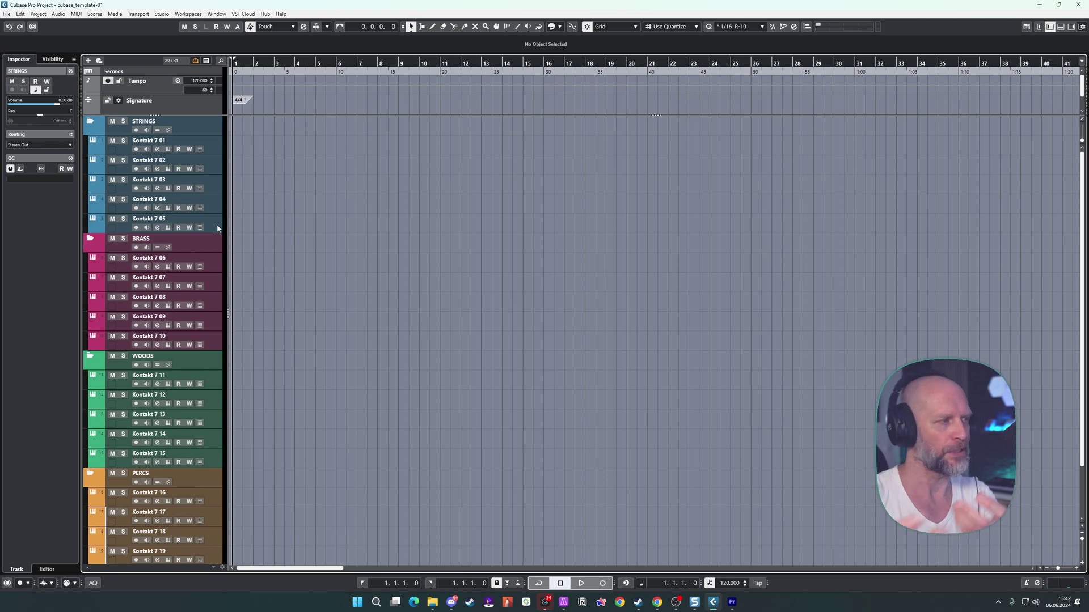
key(F3)
click(179, 169)
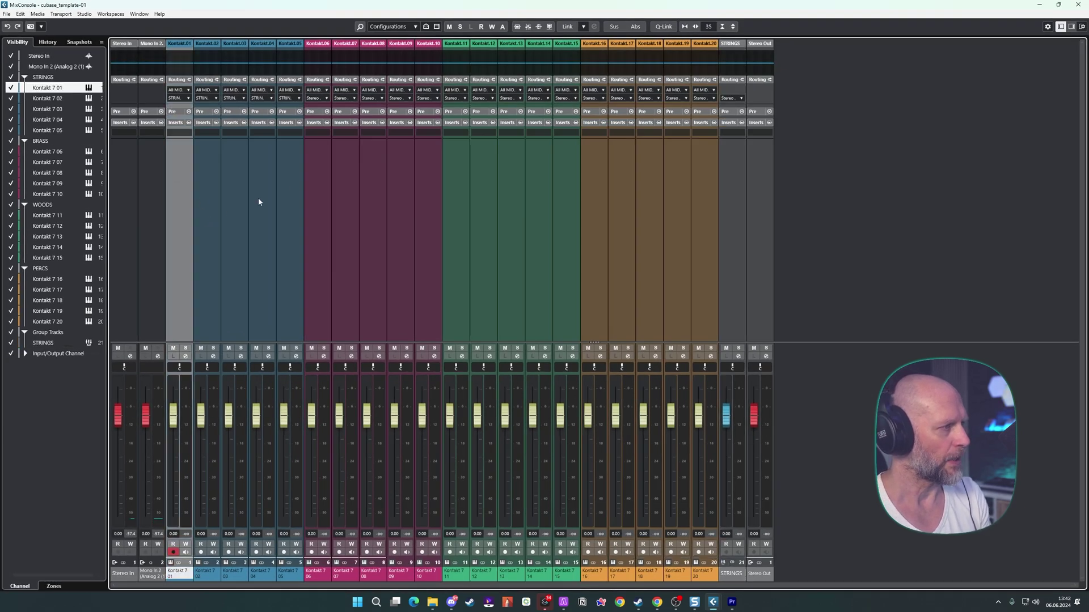
shift+click(283, 189)
key(F3)
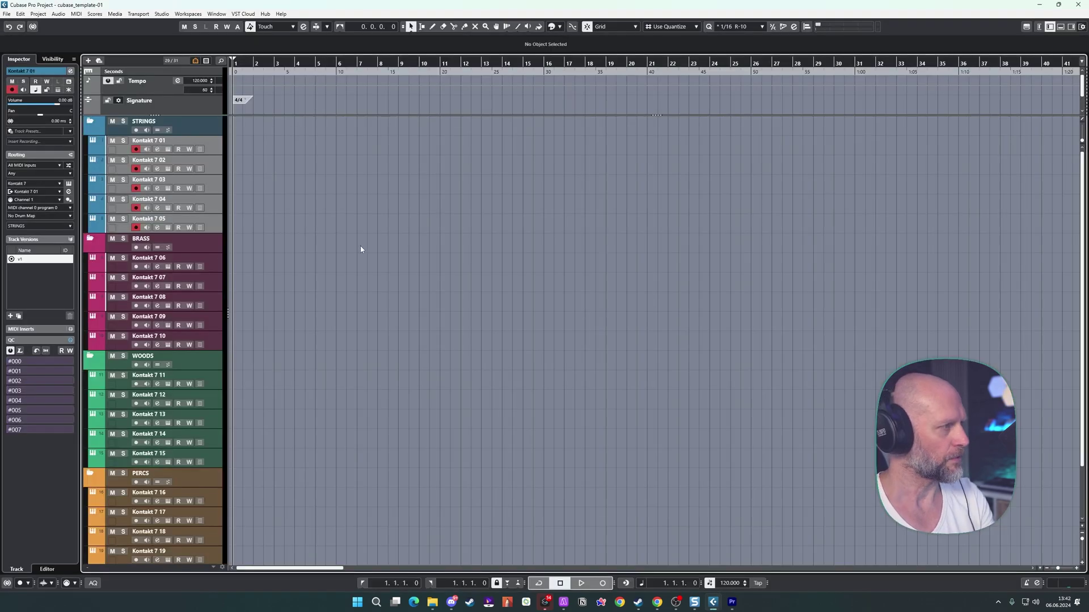
key(ctrl+t)
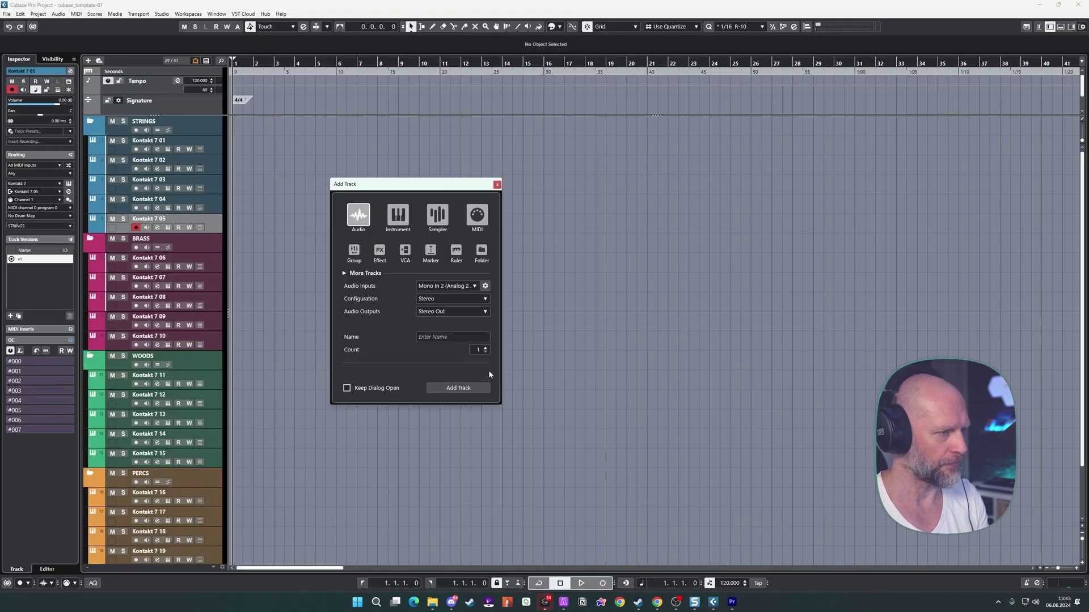
click(404, 221)
scroll(491, 347, up, 4)
click(466, 388)
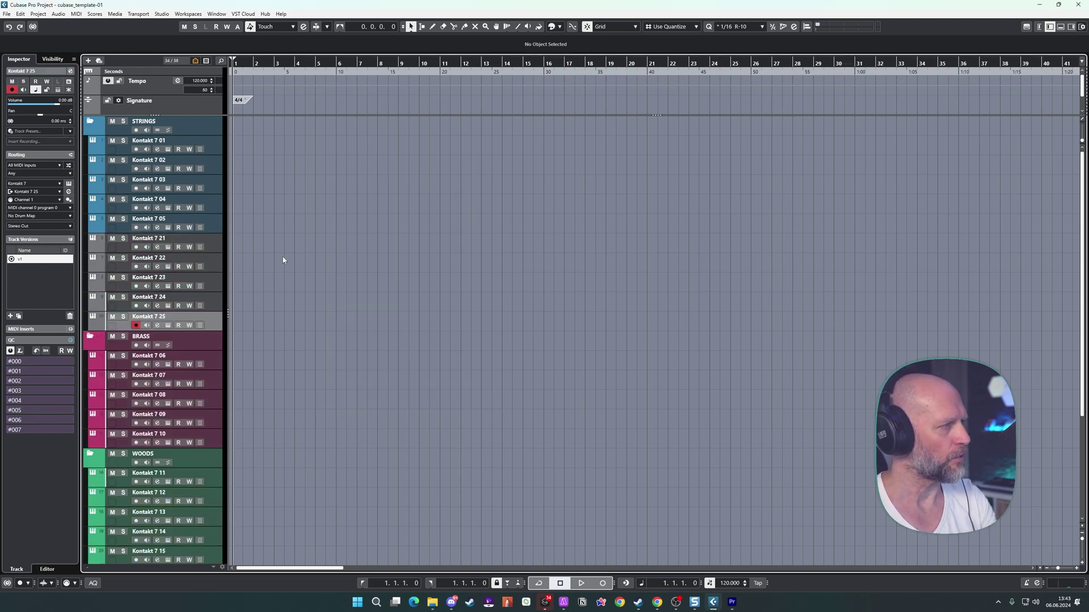
Route the outputs of Kontakt 7 21–25 together to the Groups – STRINGS bus.
key(F3)
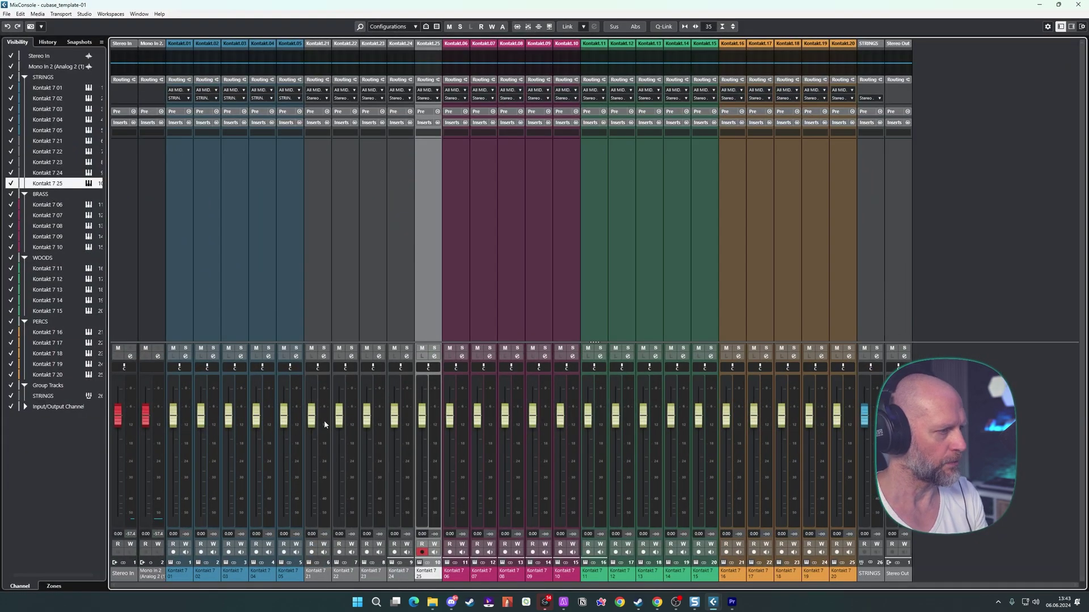
shift+click(436, 394)
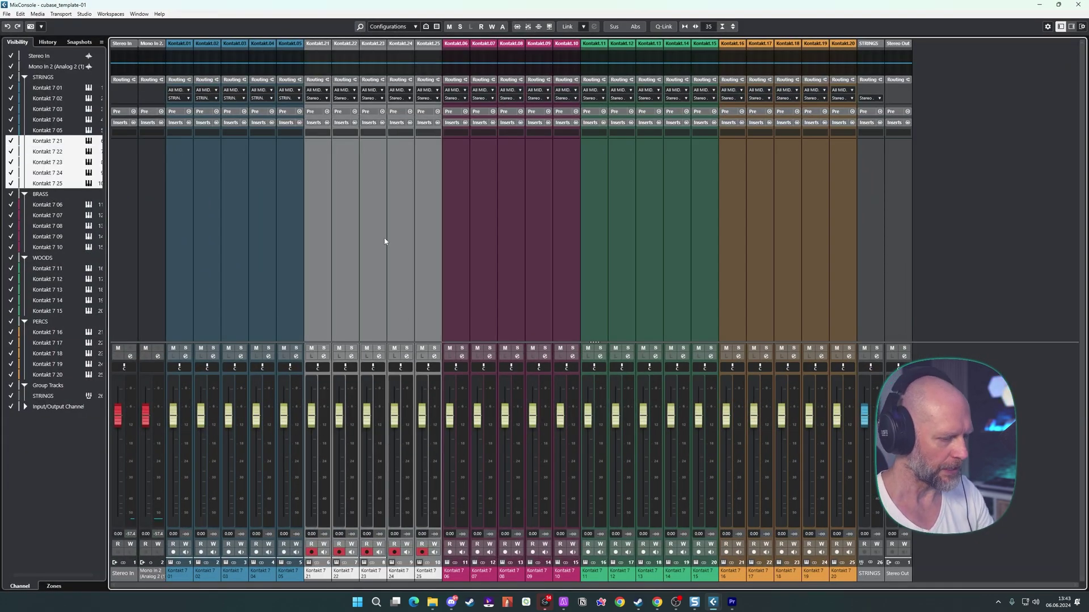
key(shift+alt)
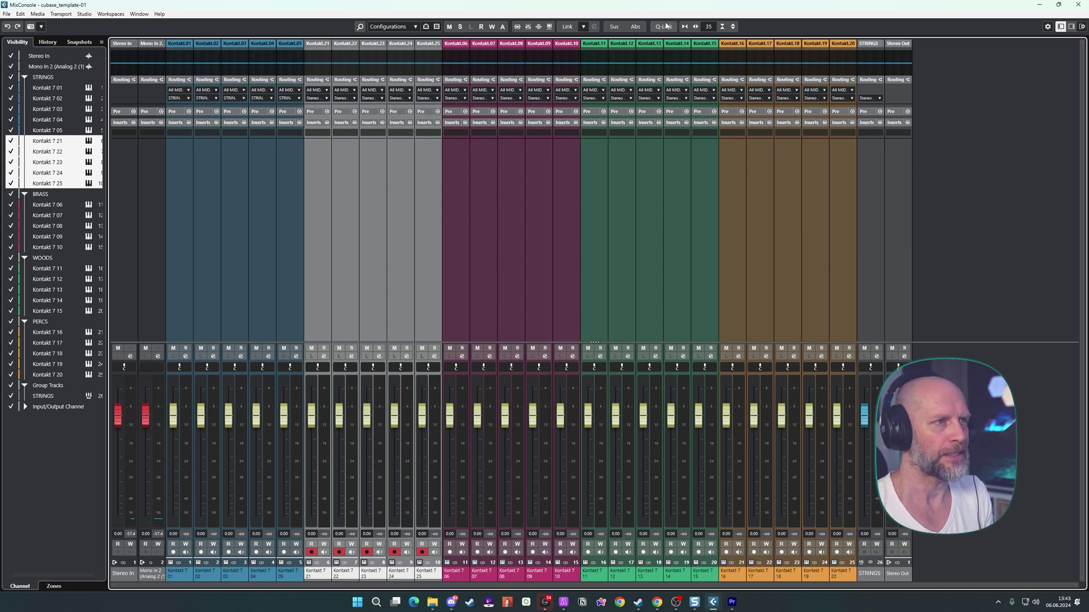
key(shift+alt)
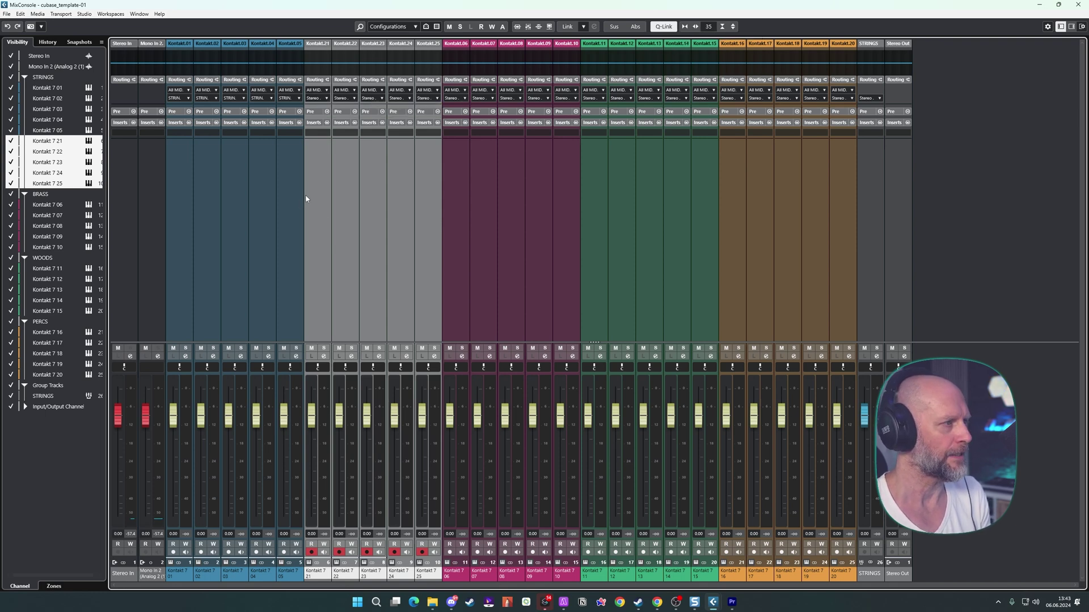
alt+shift+click(318, 100)
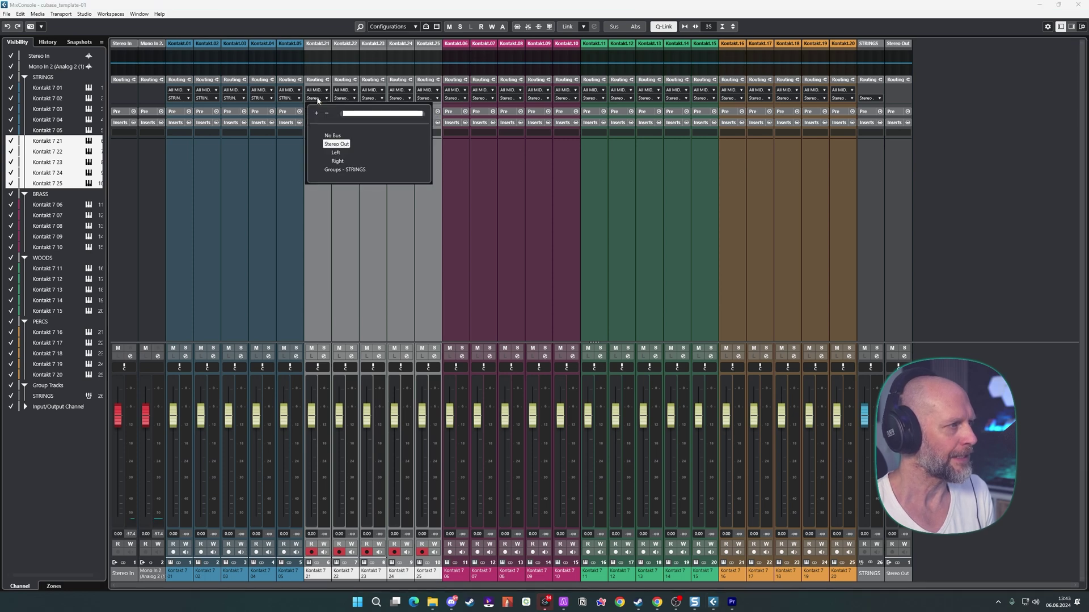
click(345, 170)
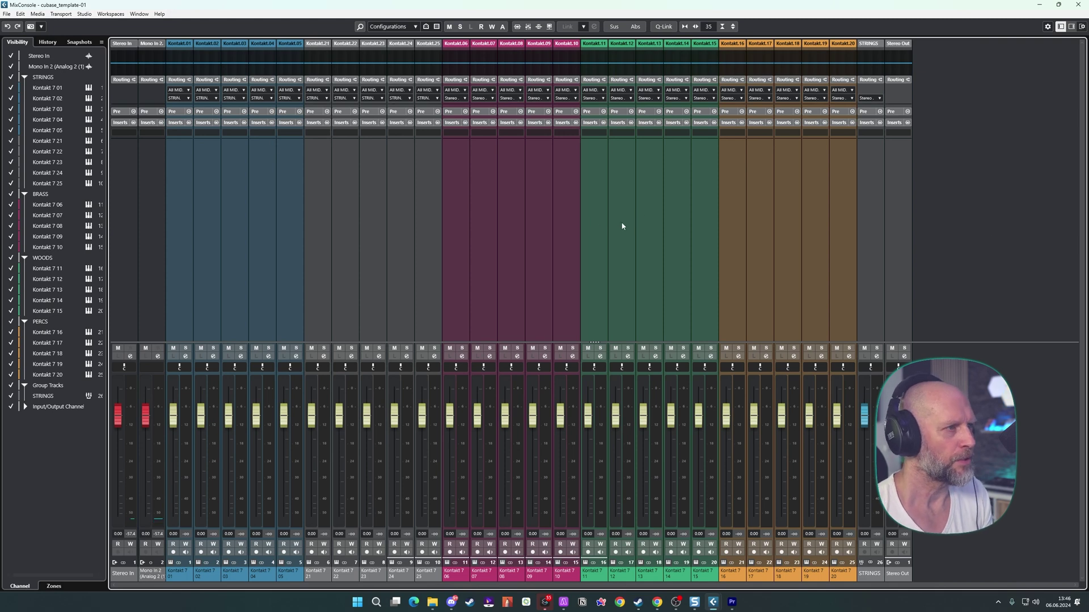
Create a BRASS group channel fed by Kontakt 7 06–10.
click(457, 194)
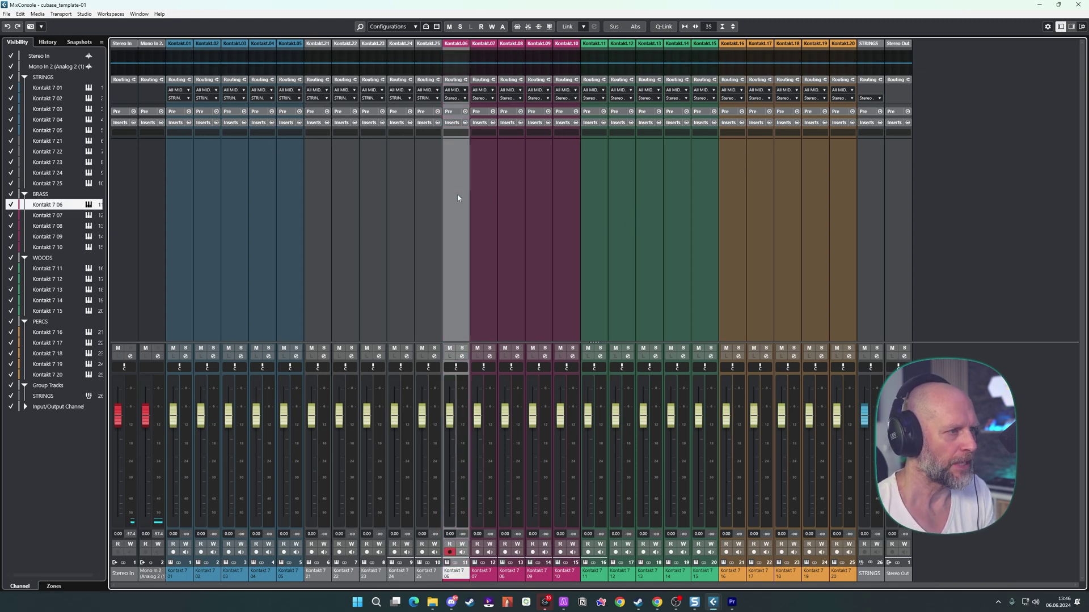
shift+click(565, 201)
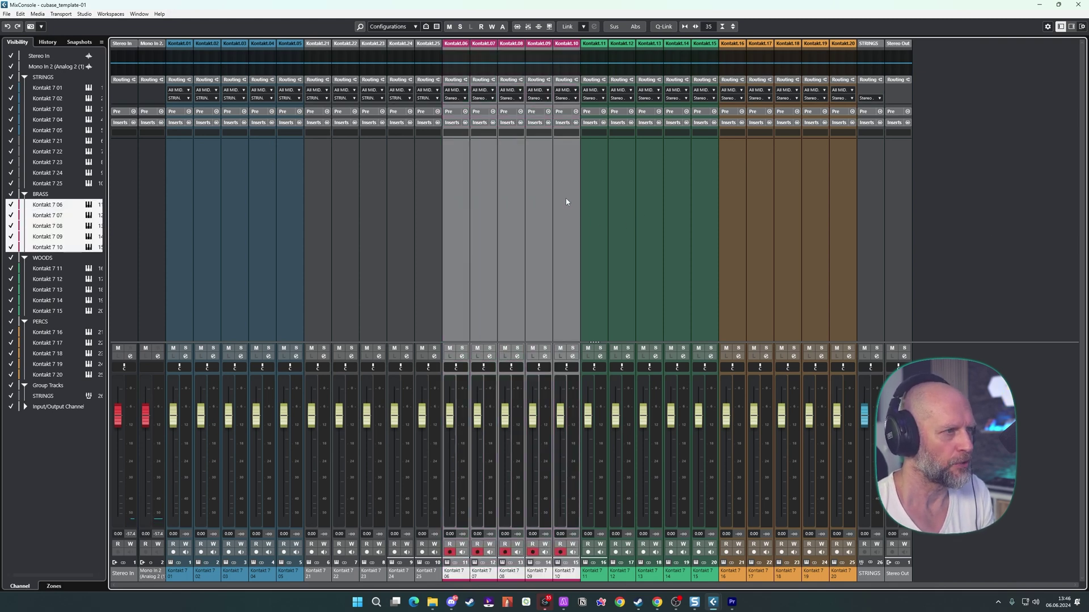
right_click(457, 198)
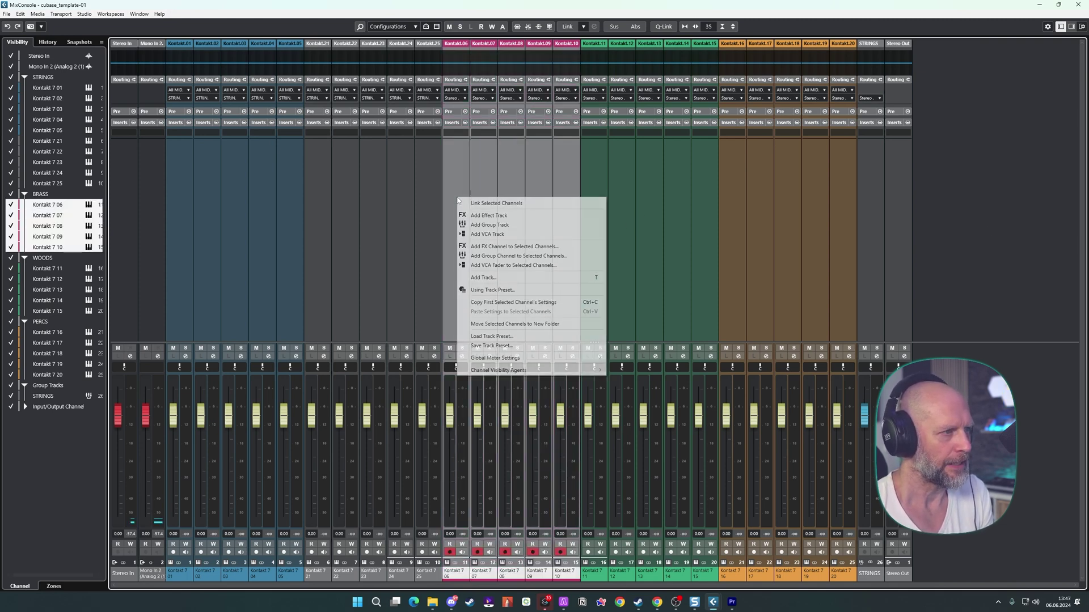
click(496, 256)
text(BRASS)
key(Return)
Create WOODS and PERCS group channels fed by Kontakt 7 11–15 and 16–20.
click(603, 304)
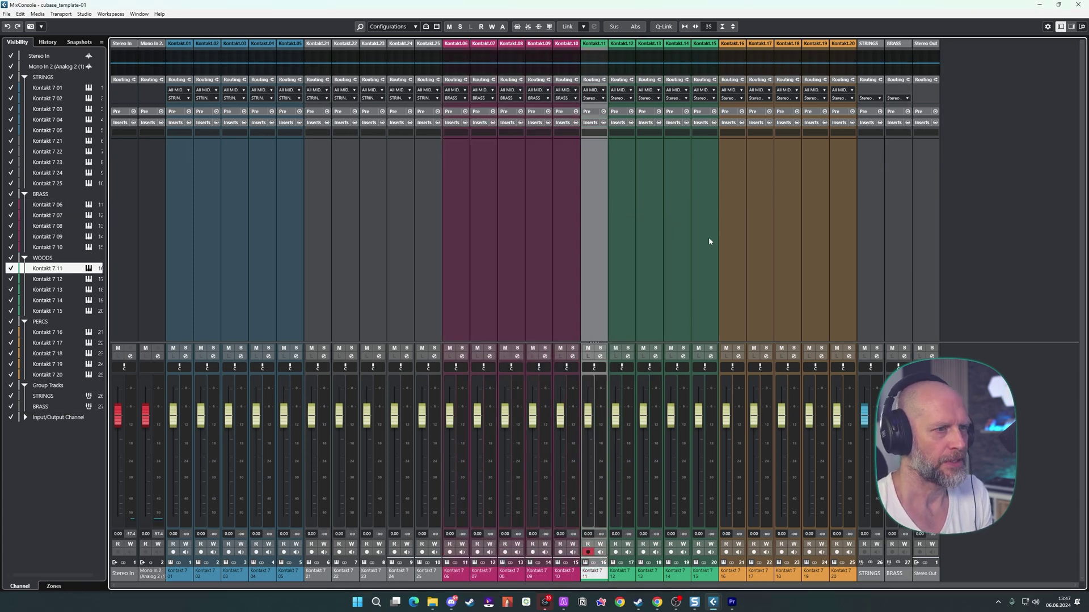
shift+click(709, 238)
right_click(596, 239)
click(656, 295)
click(732, 227)
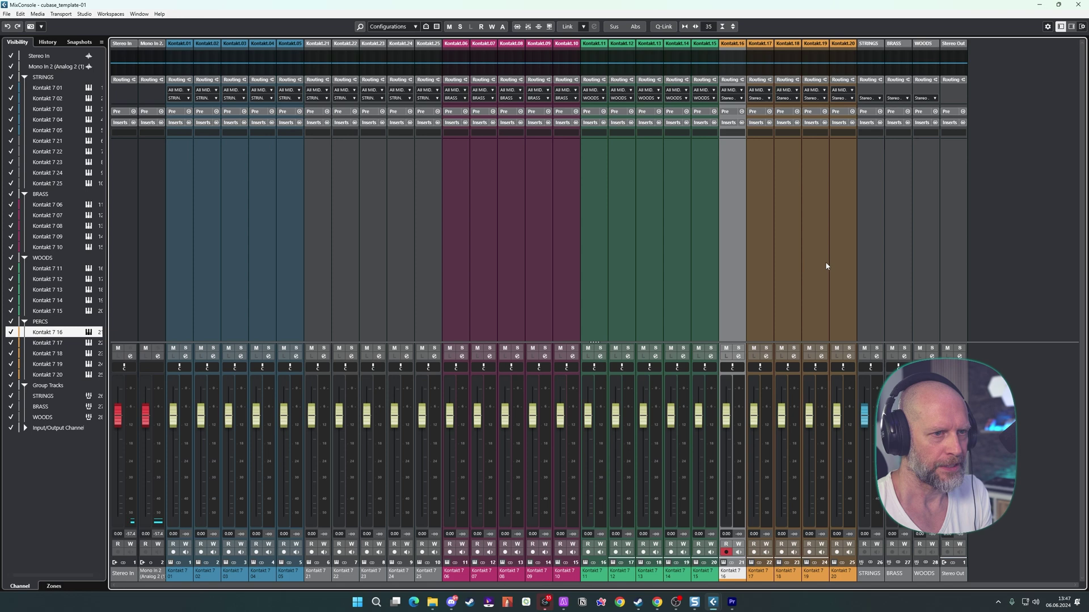
shift+click(839, 255)
right_click(731, 249)
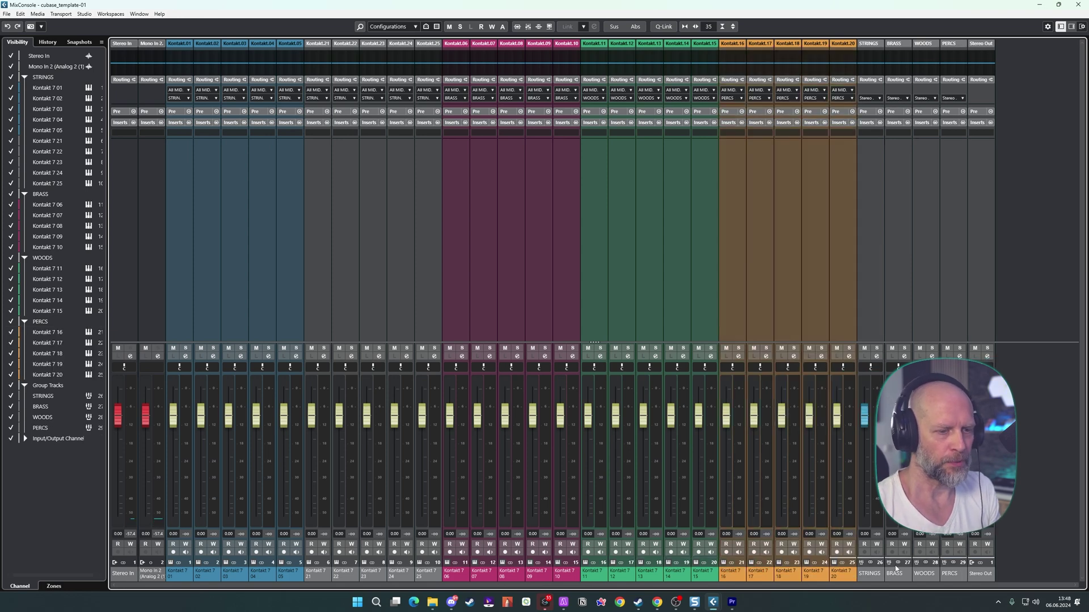
click(869, 574)
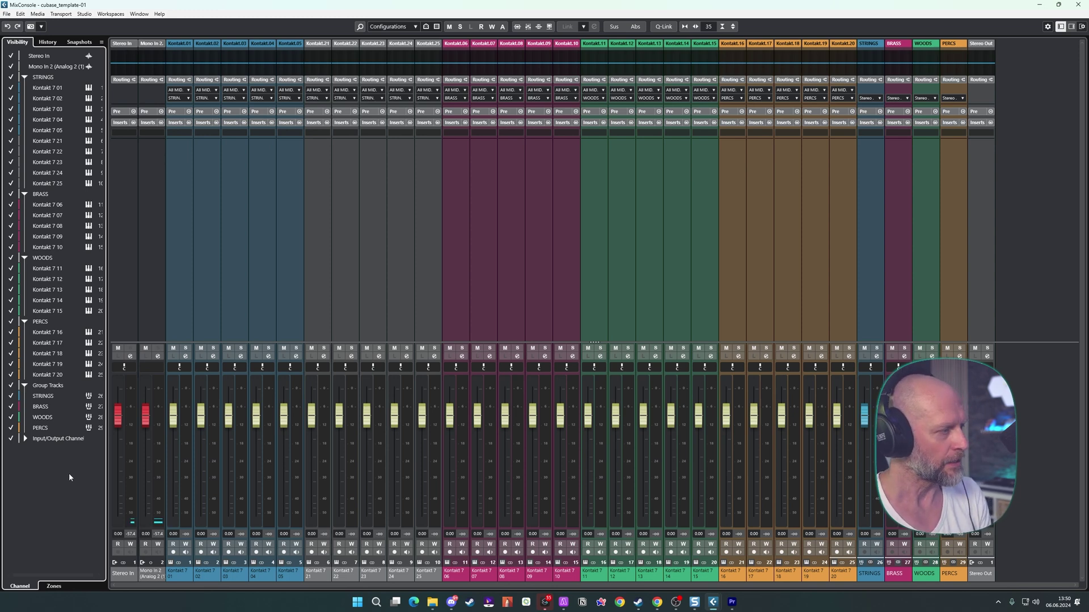
In the Zones tab, pin Stereo Out and the four group channels to the right zone.
click(55, 586)
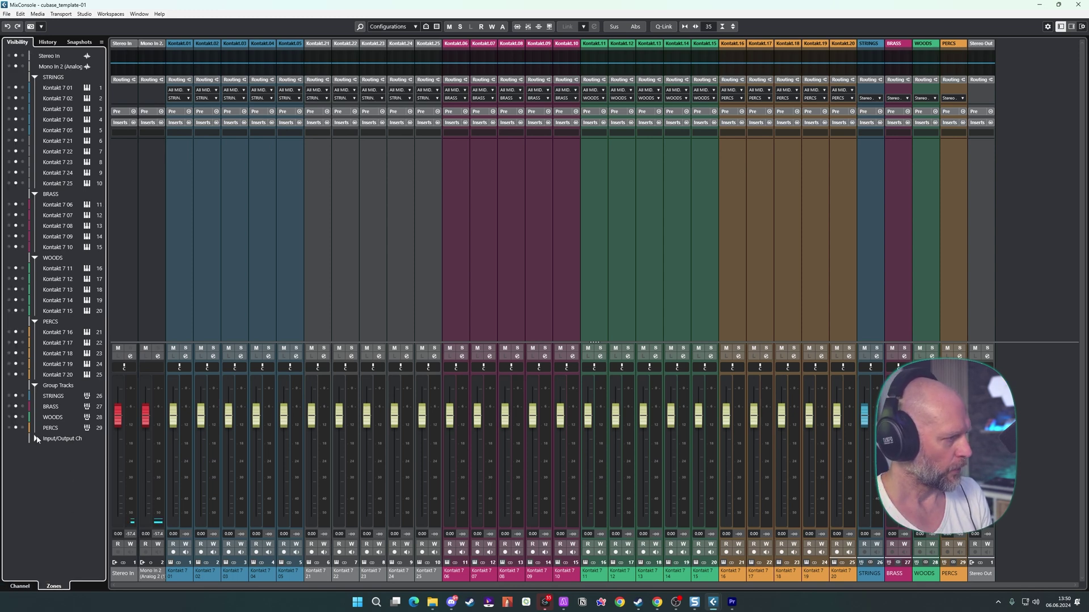
click(61, 439)
click(35, 439)
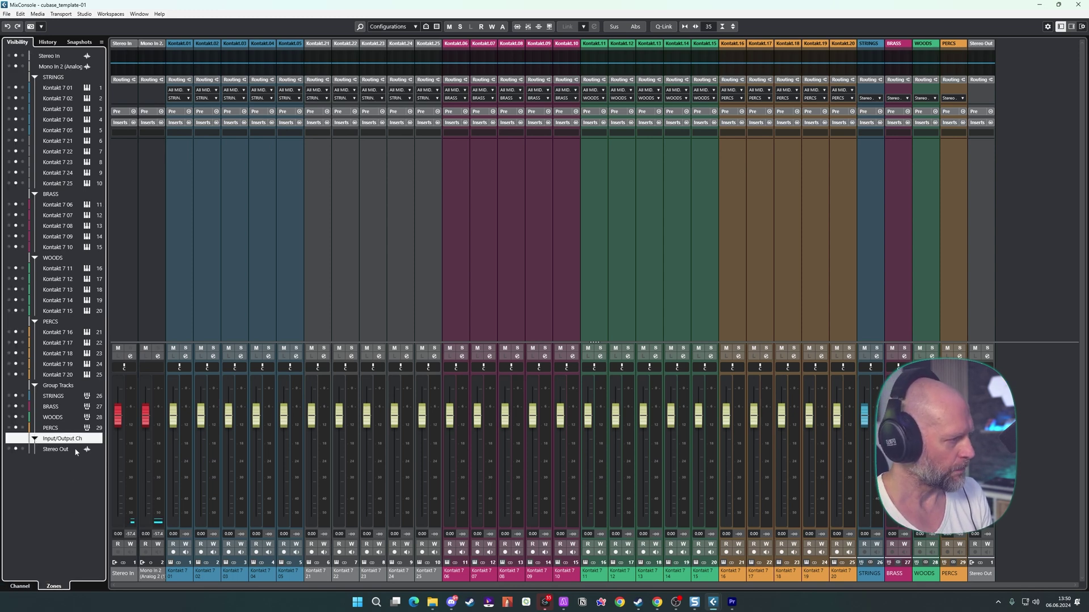
click(23, 450)
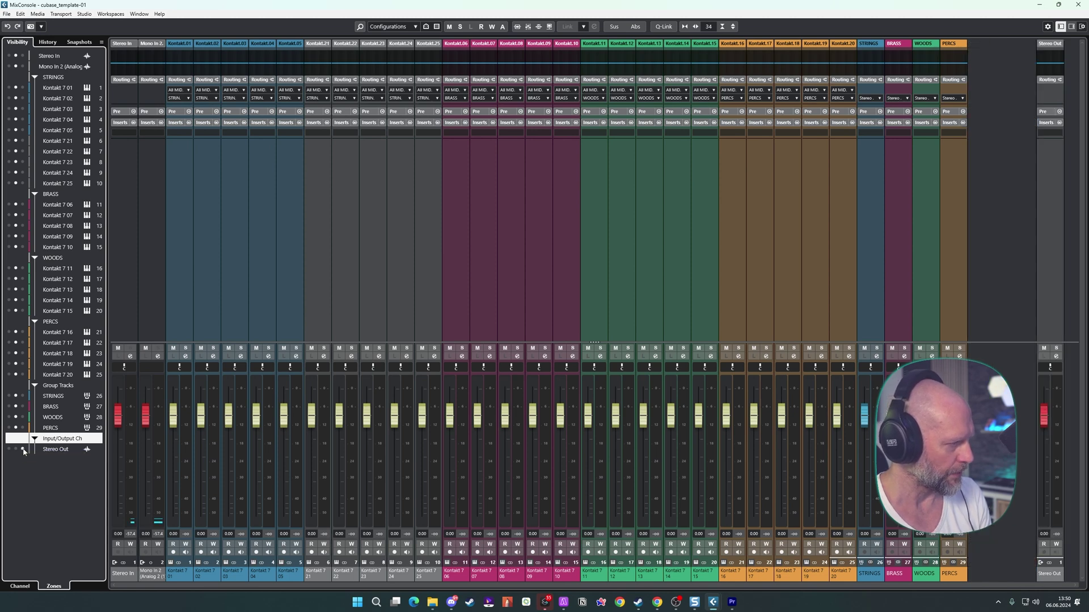
click(23, 396)
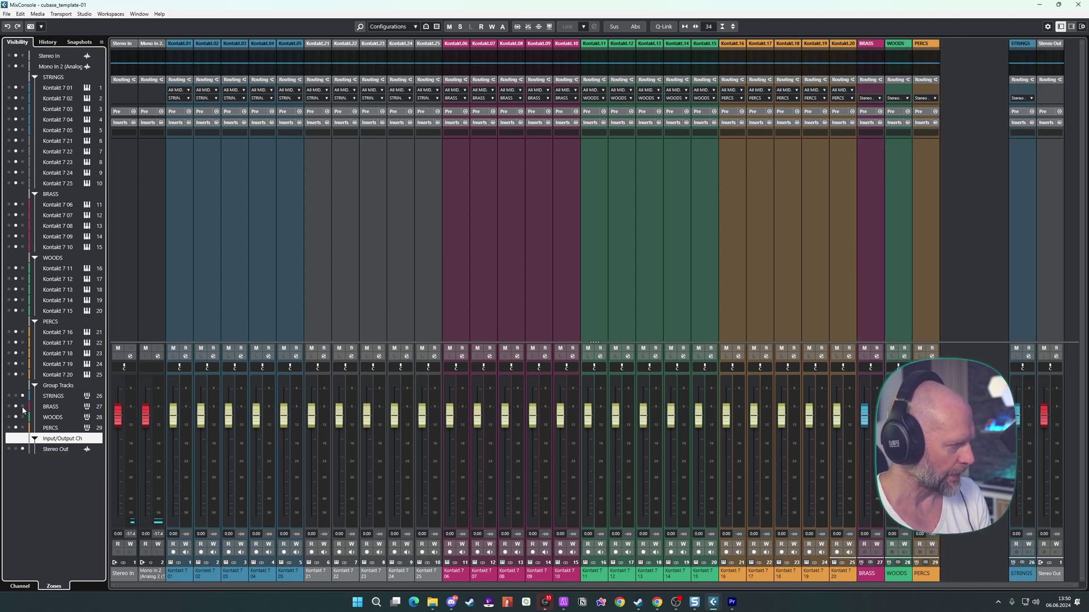
click(22, 407)
click(23, 418)
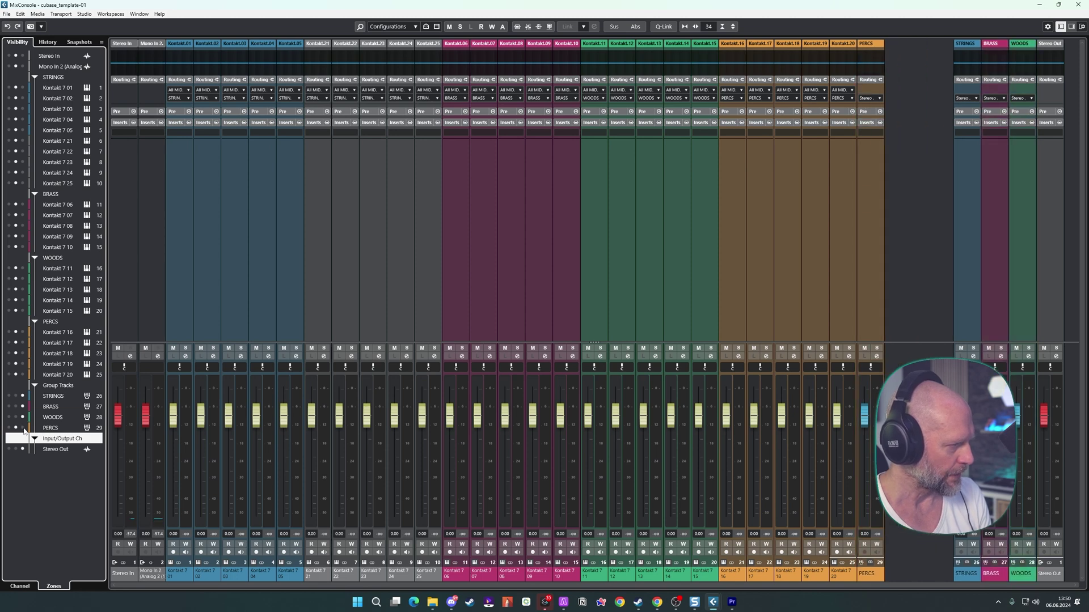
click(23, 428)
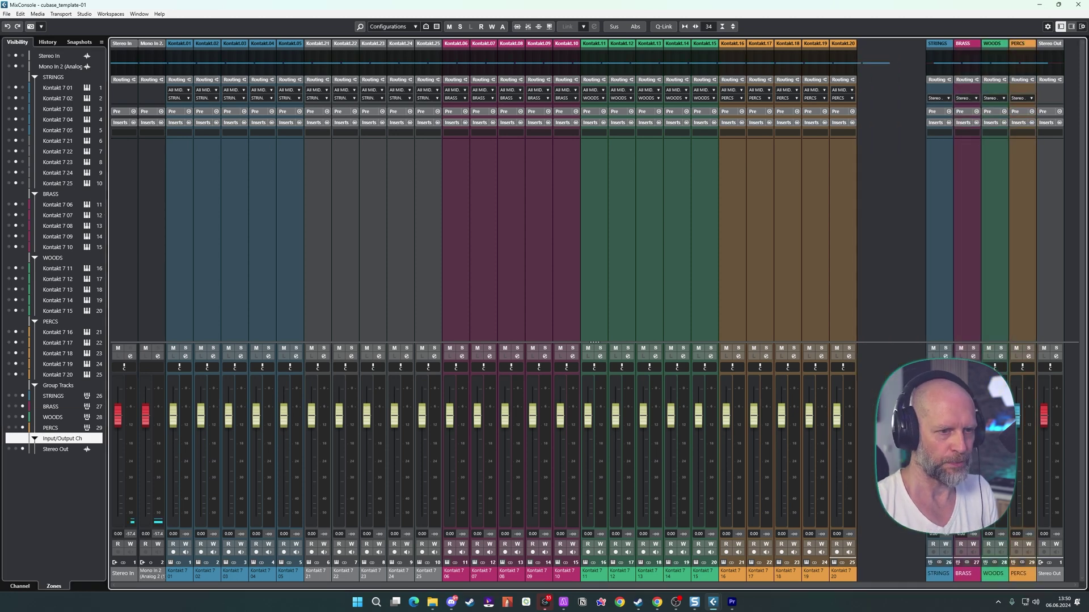
Select the four group channels and Stereo Out, then narrow their strips.
scroll(709, 26, down, 5)
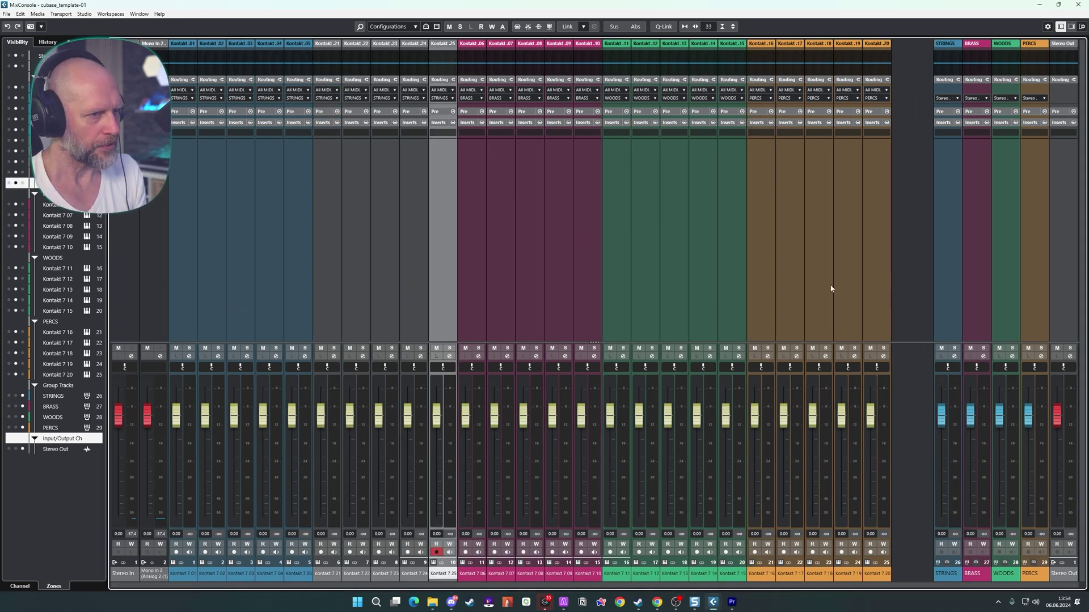
scroll(692, 268, down, 1)
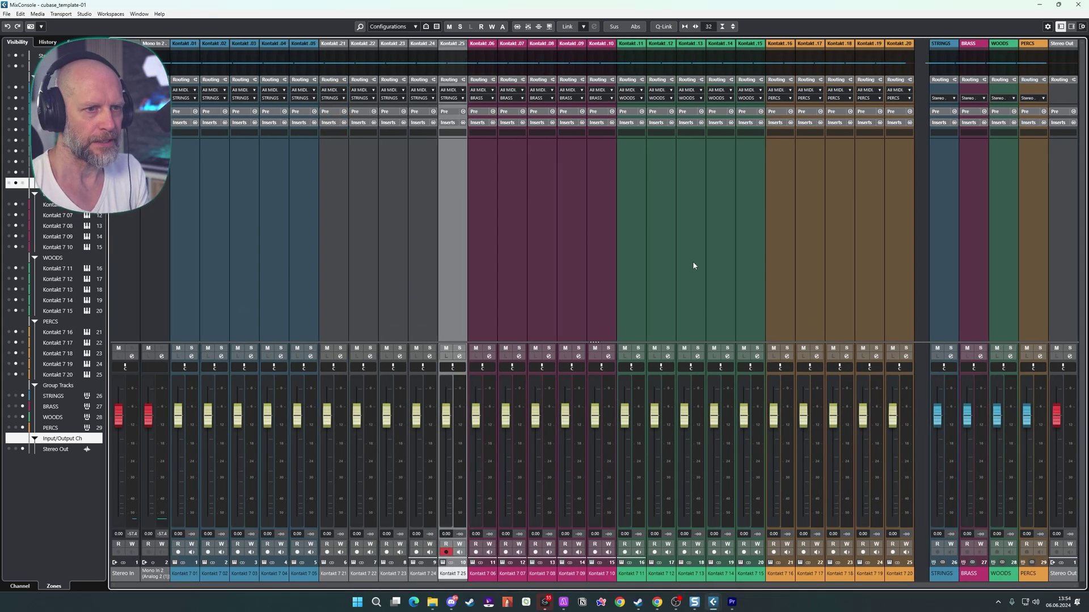
scroll(692, 258, down, 10)
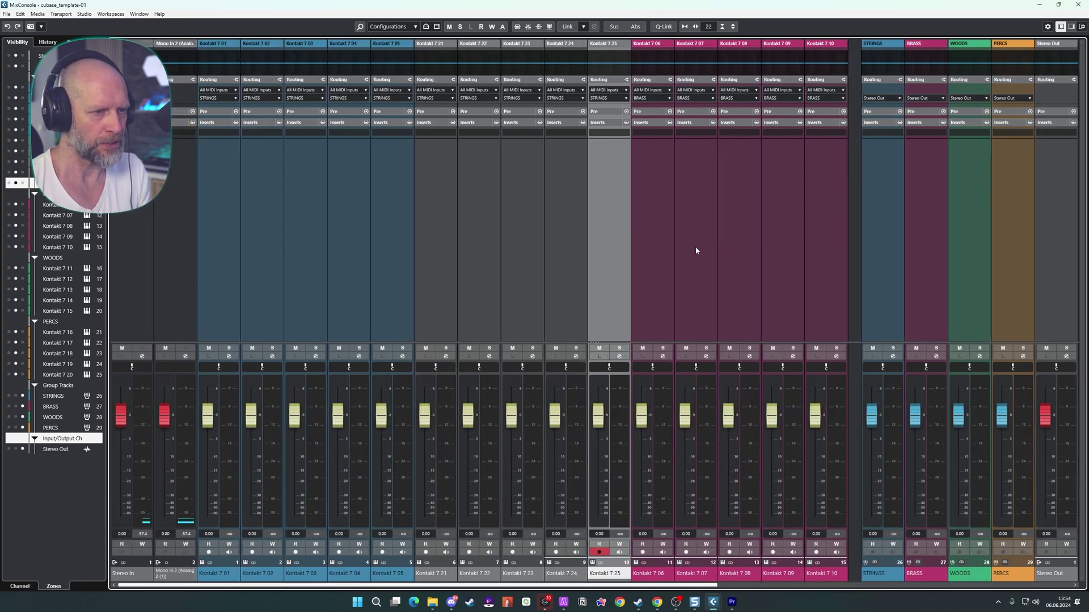
scroll(697, 251, up, 5)
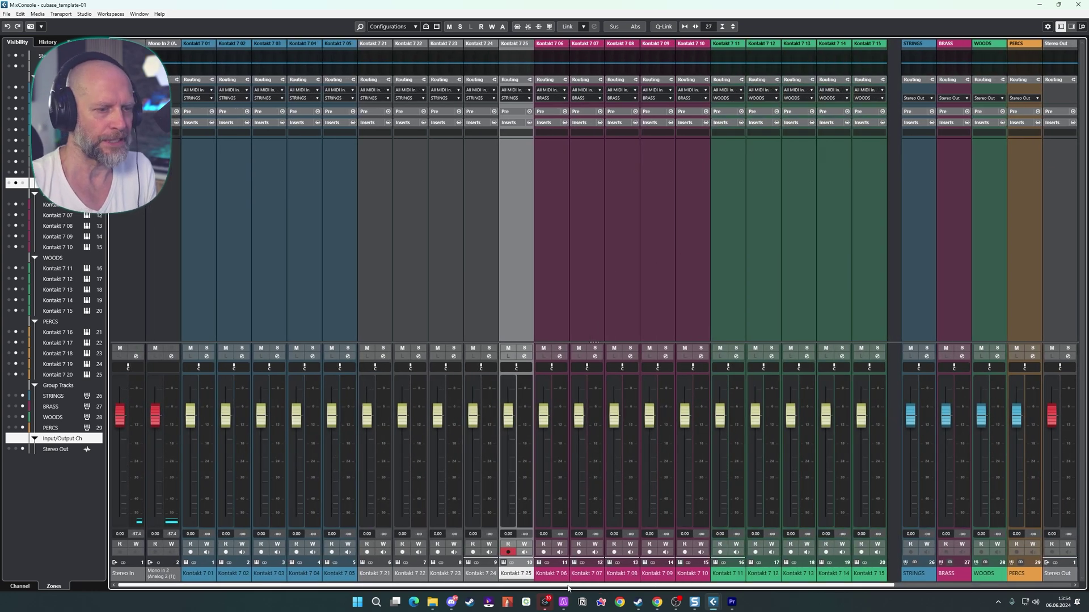
mouse_move(570, 588)
mouse_down()
mouse_move(718, 588)
mouse_move(569, 587)
mouse_up()
click(923, 311)
click(958, 308)
click(995, 307)
click(1023, 306)
click(1055, 299)
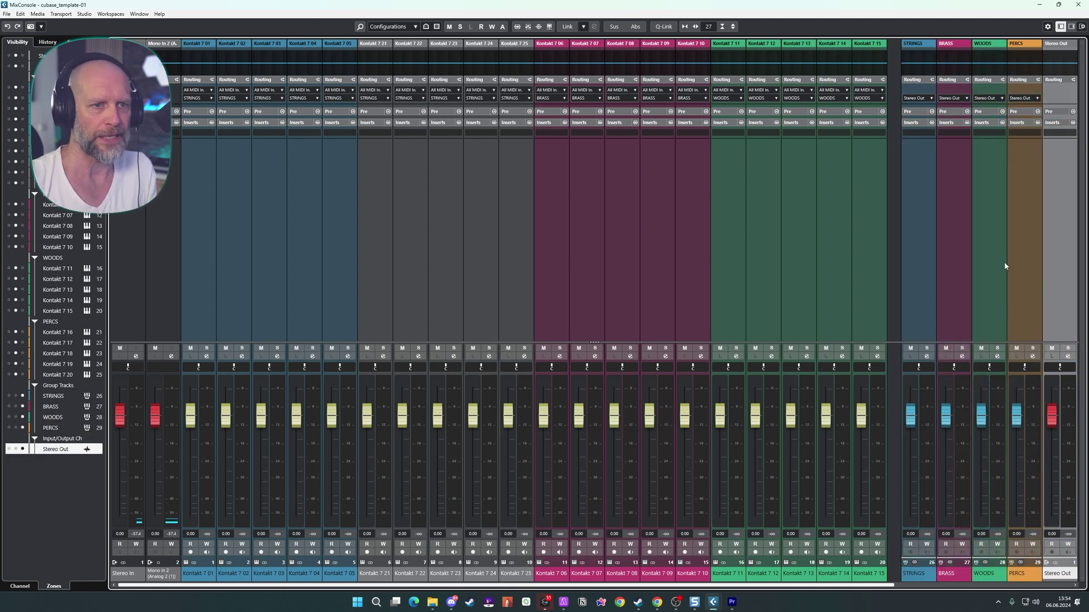
key(g)
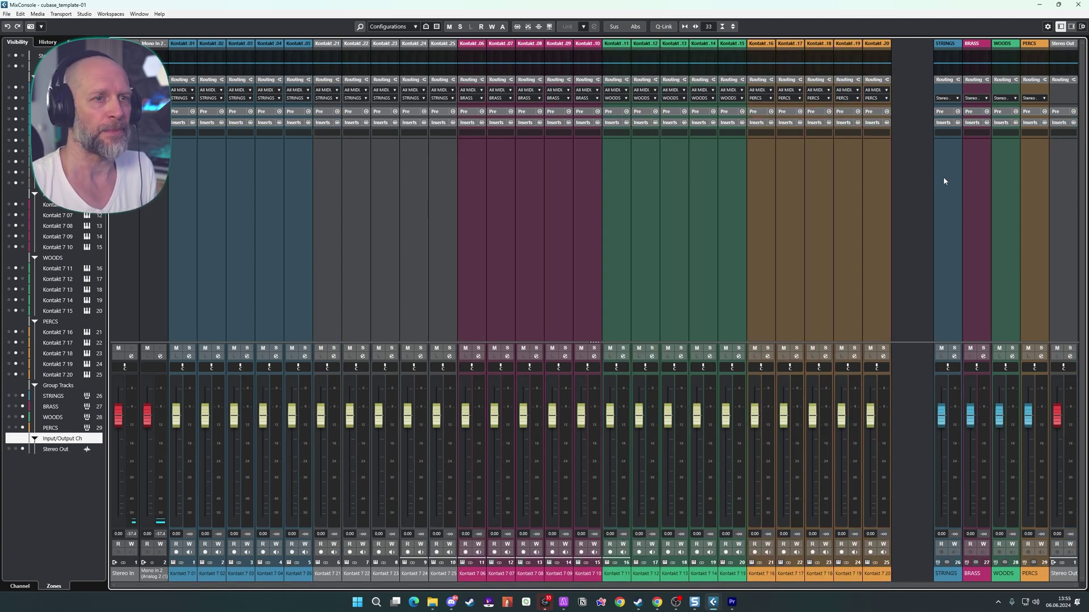
Load Virtual Mix Rack as an insert on the STRINGS group.
click(952, 134)
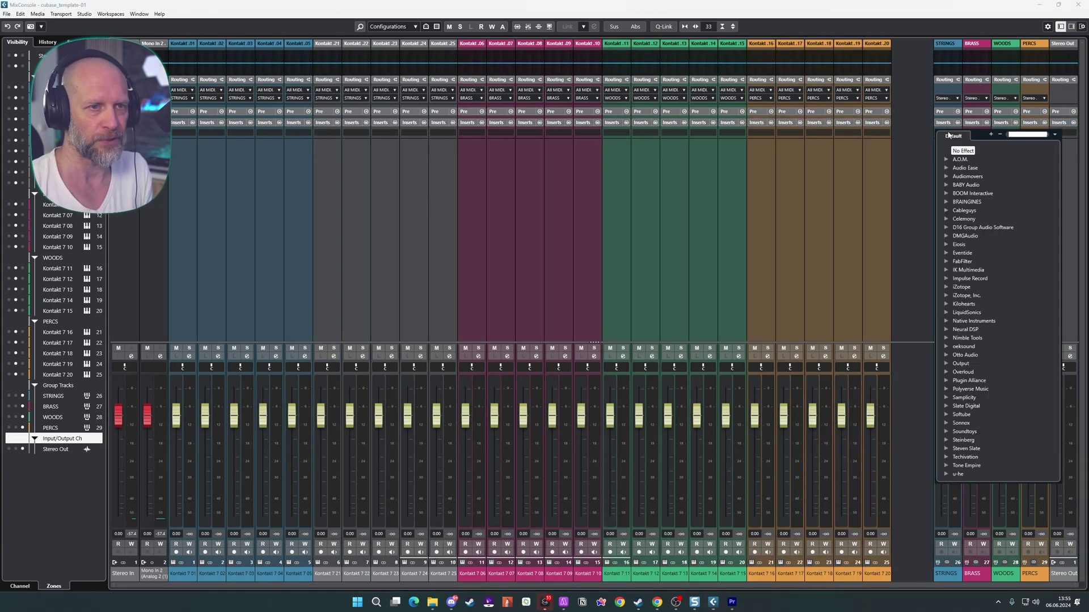
text(virt)
key(Return)
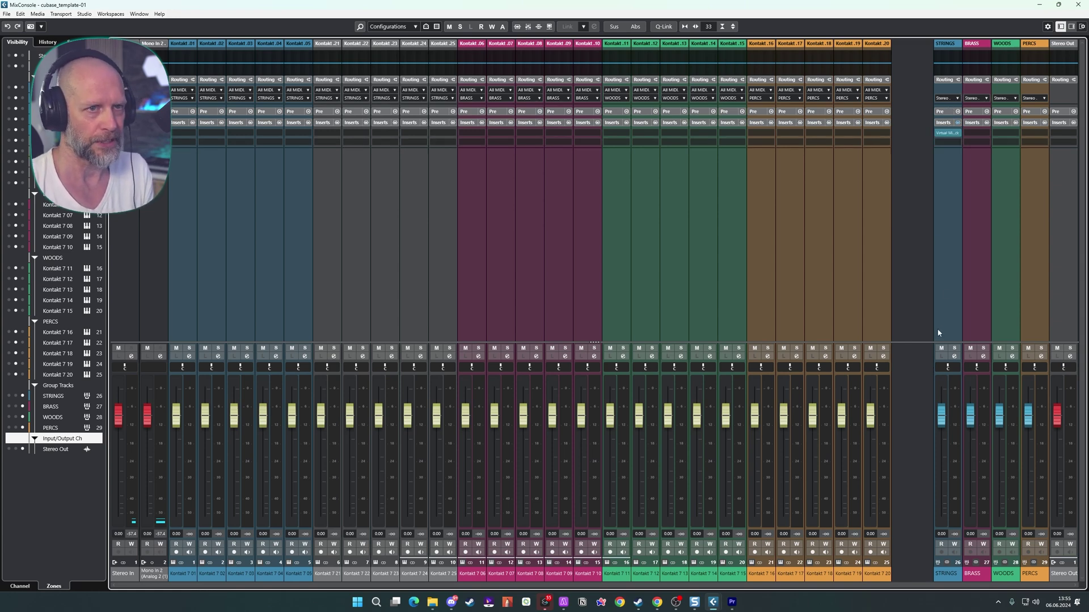
Add a Custom Opto compressor inside the STRINGS mix rack and copy that insert to BRASS.
click(947, 133)
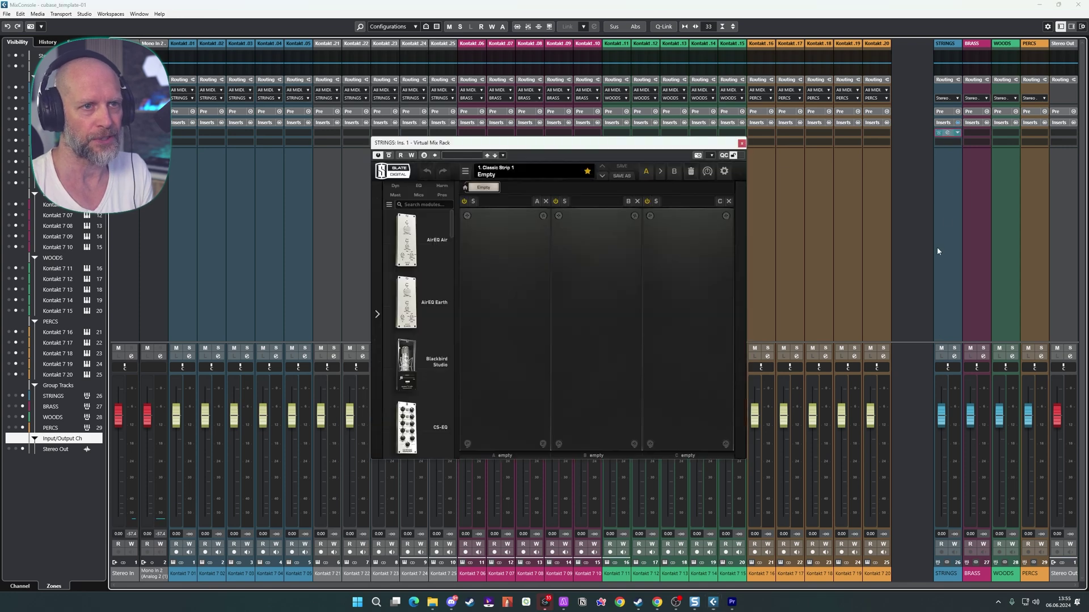
scroll(425, 323, down, 5)
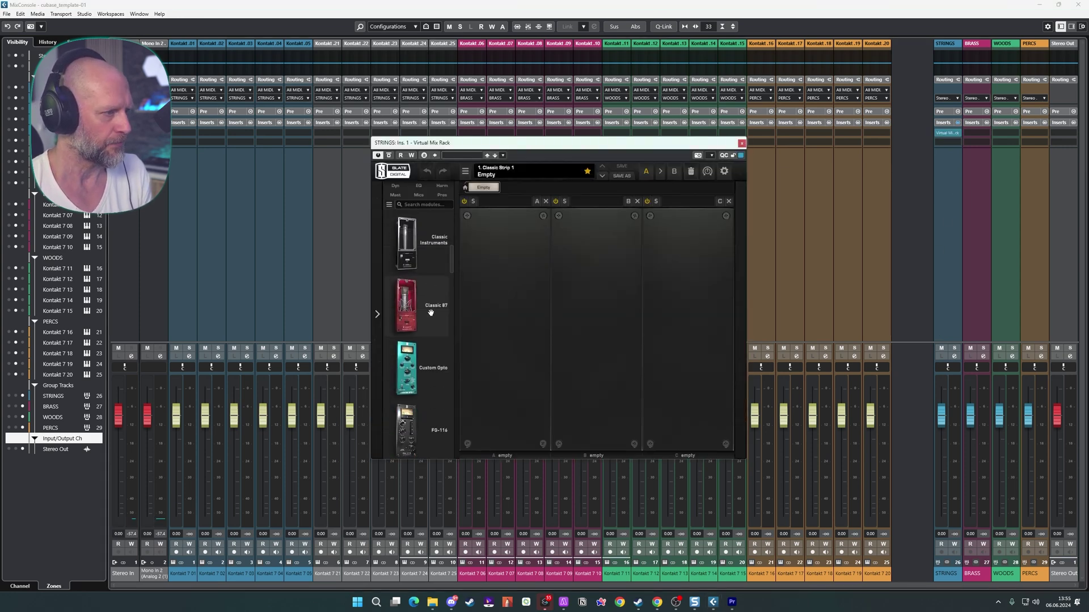
drag(430, 359, 508, 297)
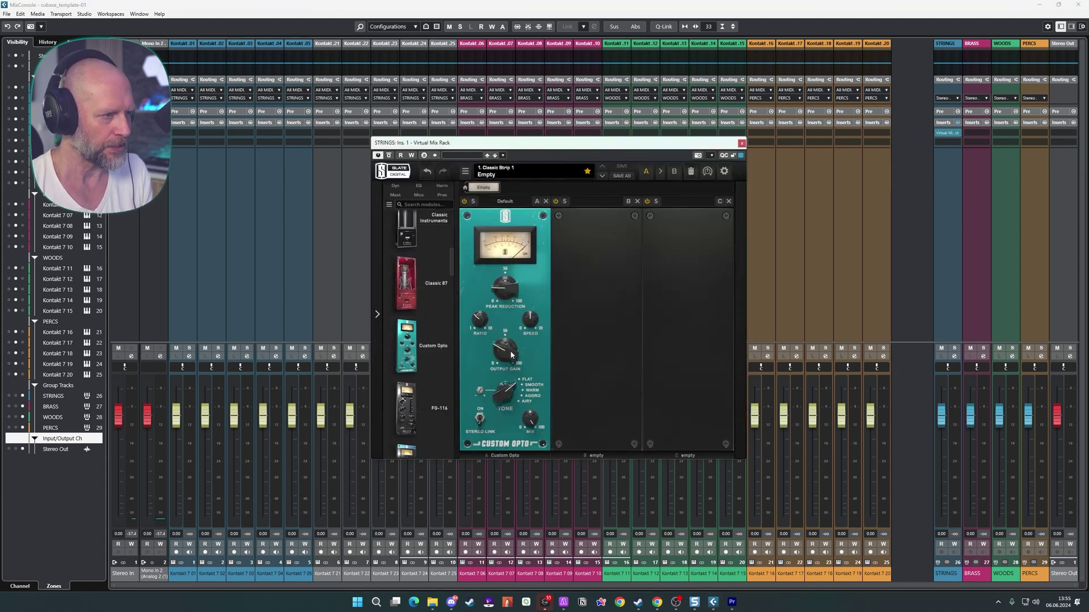
click(741, 143)
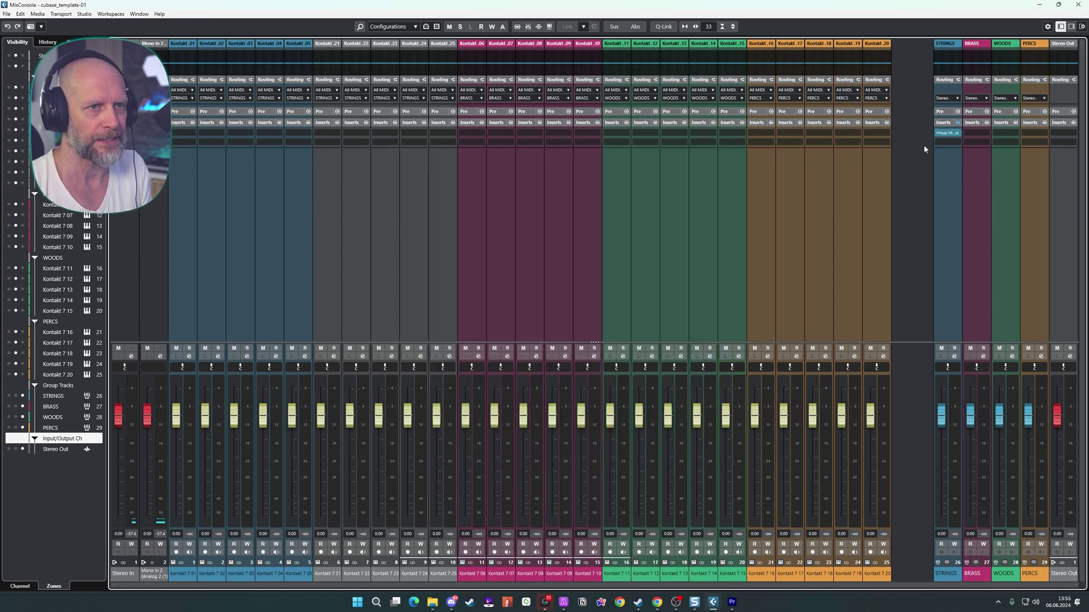
drag(947, 133, 1006, 134)
Load Seventh Heaven reverb into the second STRINGS insert slot.
click(953, 143)
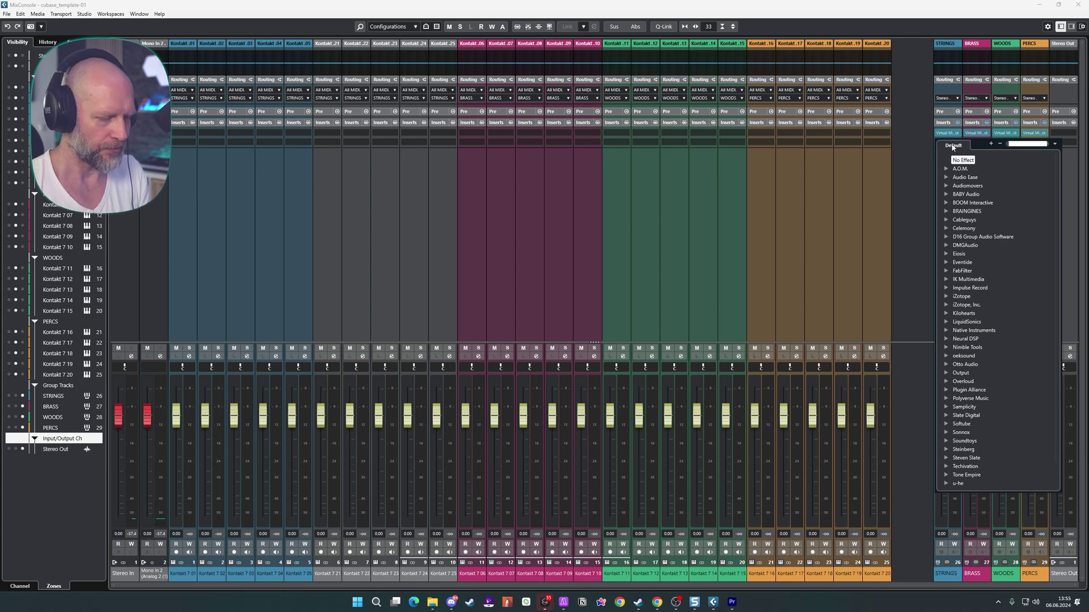
text(seve)
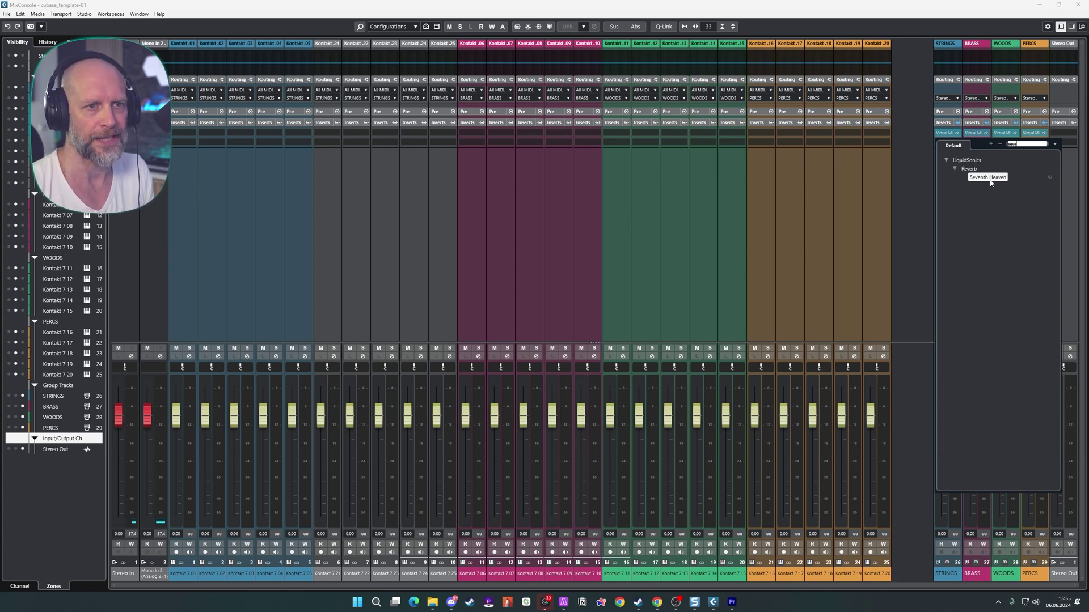
click(989, 178)
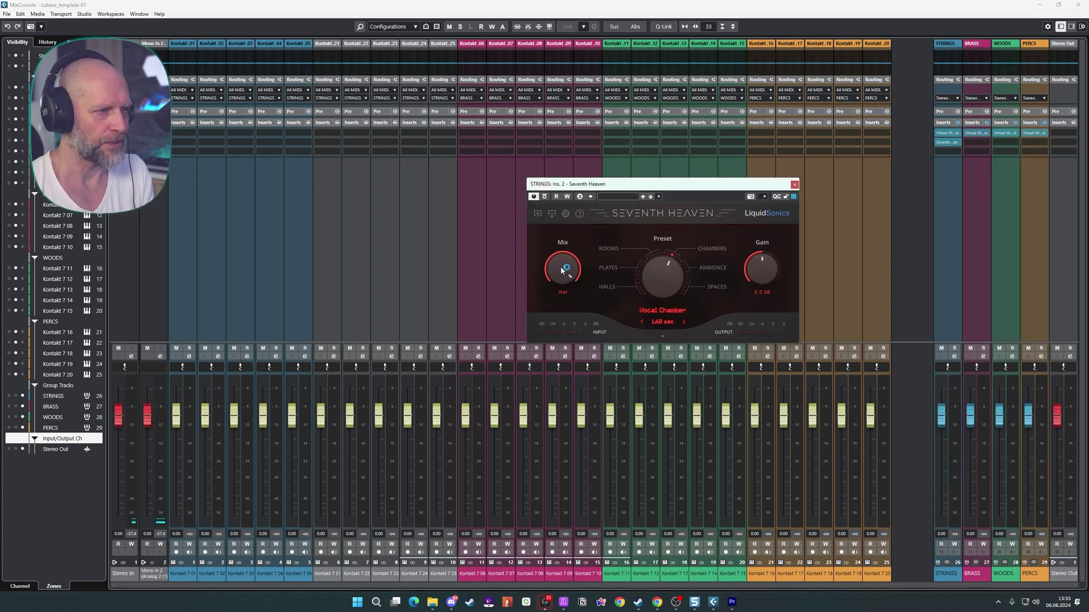
Lower the reverb mix, pick the Sandors Hall preset, and copy the insert to BRASS.
drag(567, 270, 567, 319)
drag(672, 268, 665, 319)
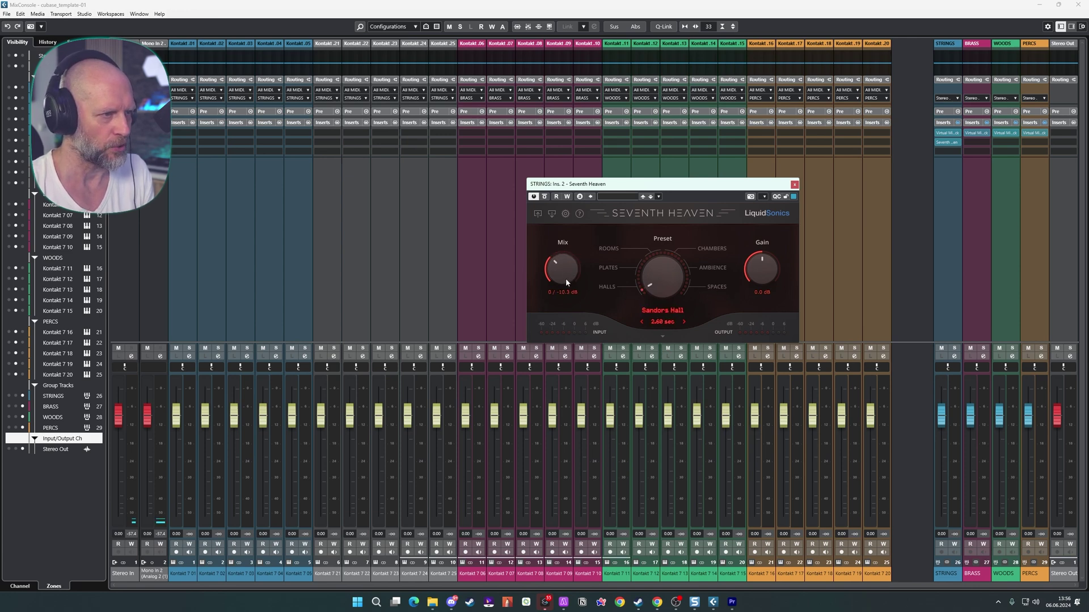
click(664, 337)
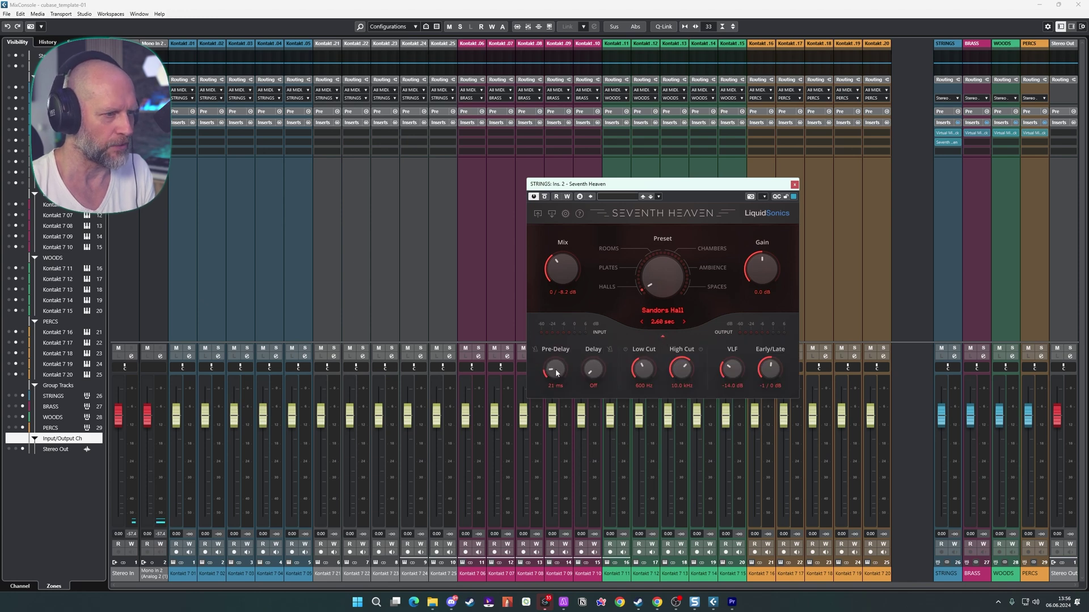
click(794, 185)
drag(948, 143, 979, 147)
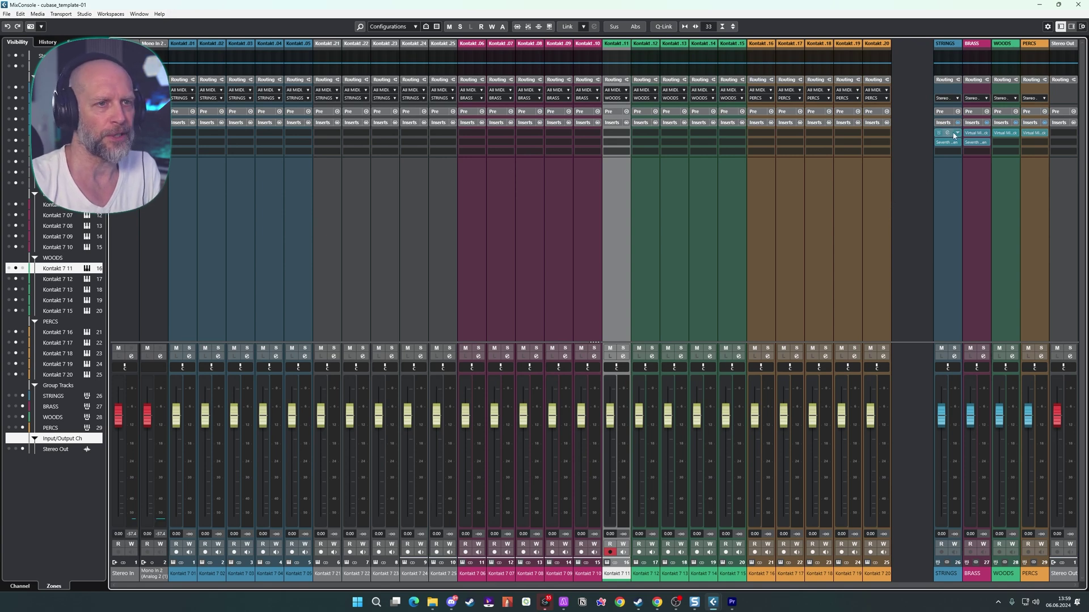
Move Seventh Heaven to slot 3, shift inserts down, and copy Inf EQ into slot 1 of every group.
drag(947, 141, 975, 142)
right_click(965, 147)
click(977, 173)
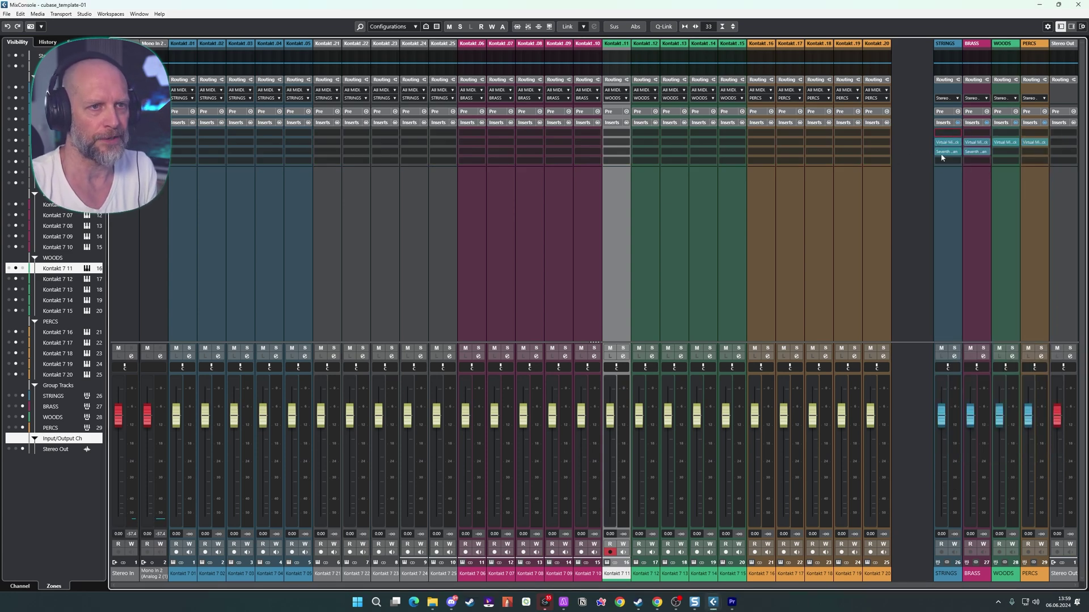
drag(964, 145, 1034, 134)
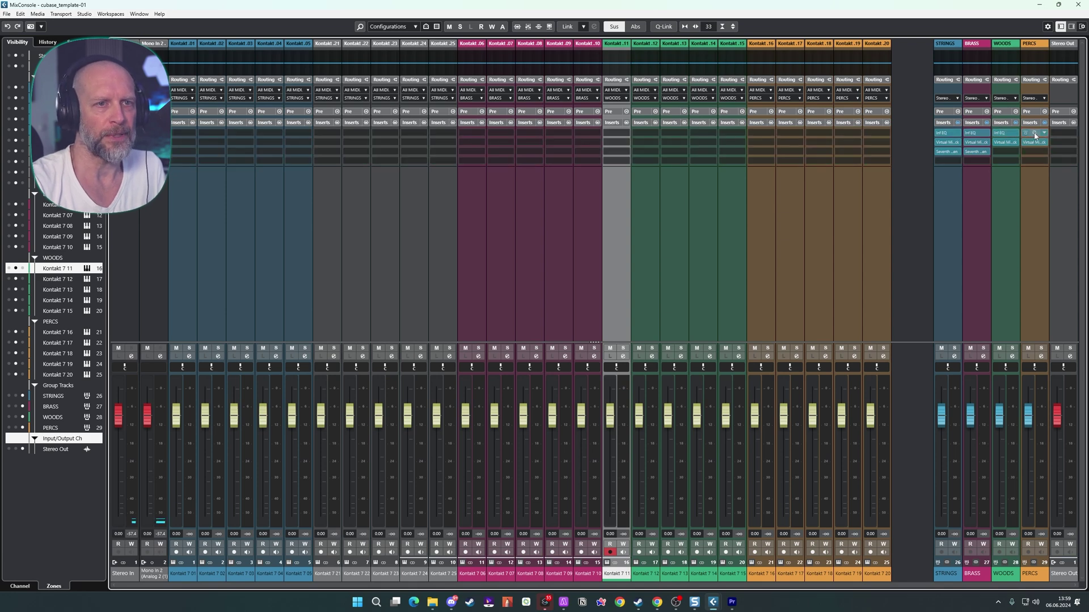
Load the FG-X 2 limiter as an insert on the Stereo Out.
click(1051, 162)
text(fg)
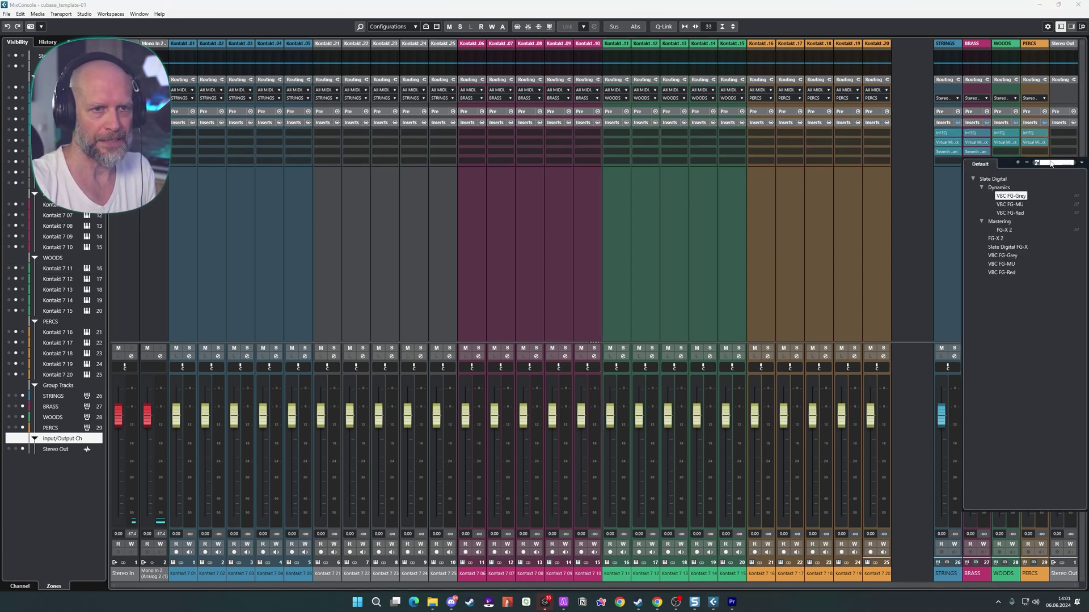
key(Down)
key(Down)
key(Down)
key(Down)
key(Down)
key(Down)
click(1005, 230)
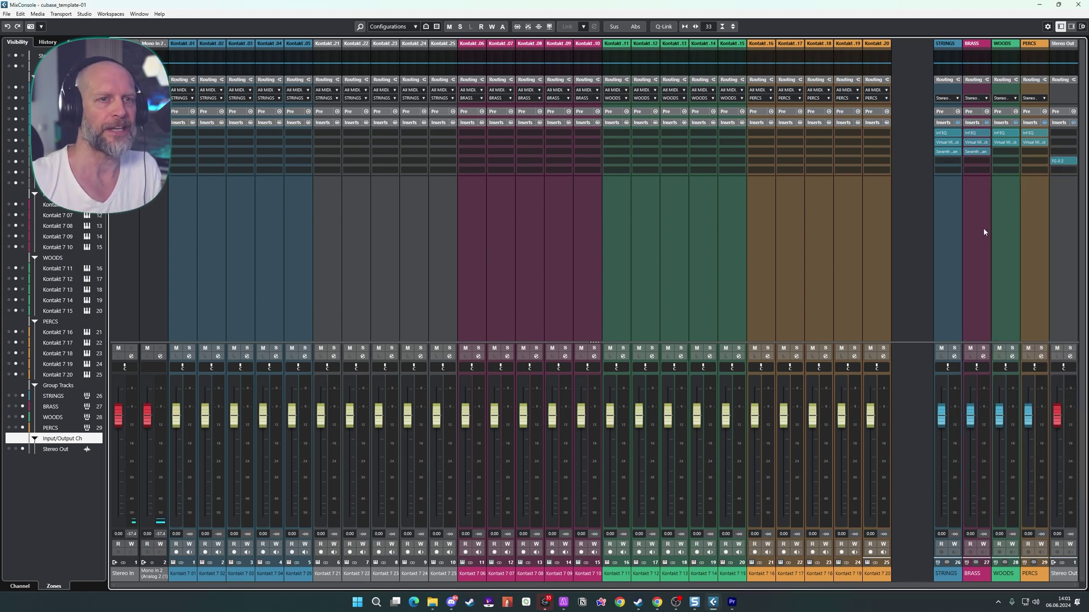
Set FG-X 2 to Clear mode, gain about 3 dB, and ceiling -0.32 dB.
click(1062, 163)
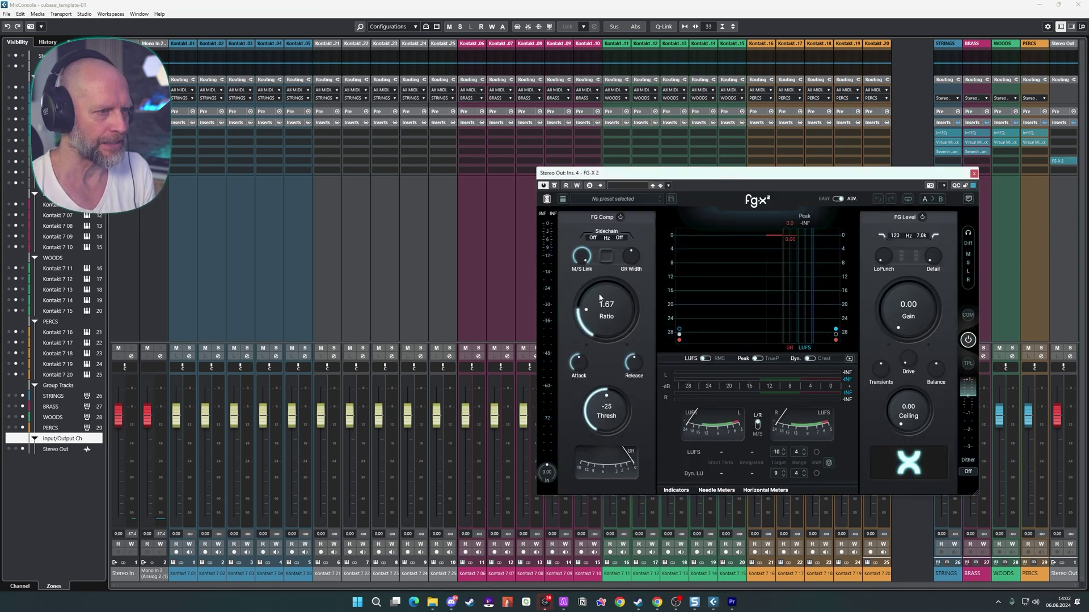
click(909, 462)
drag(902, 302, 902, 292)
drag(904, 418, 904, 422)
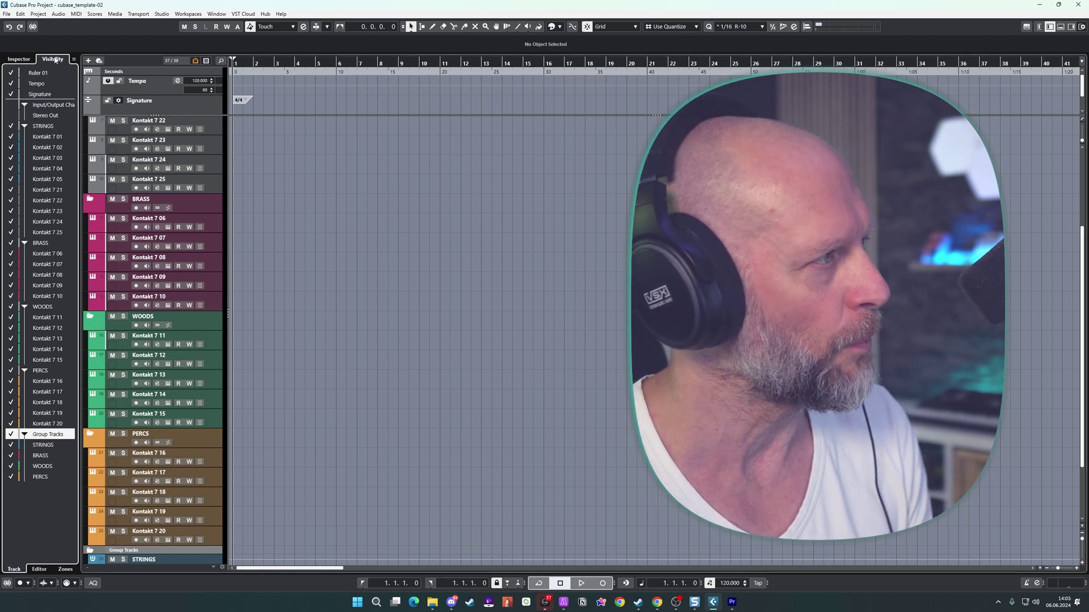
Uncheck Group Tracks in the Visibility tab so only the instrument folders are listed.
click(10, 434)
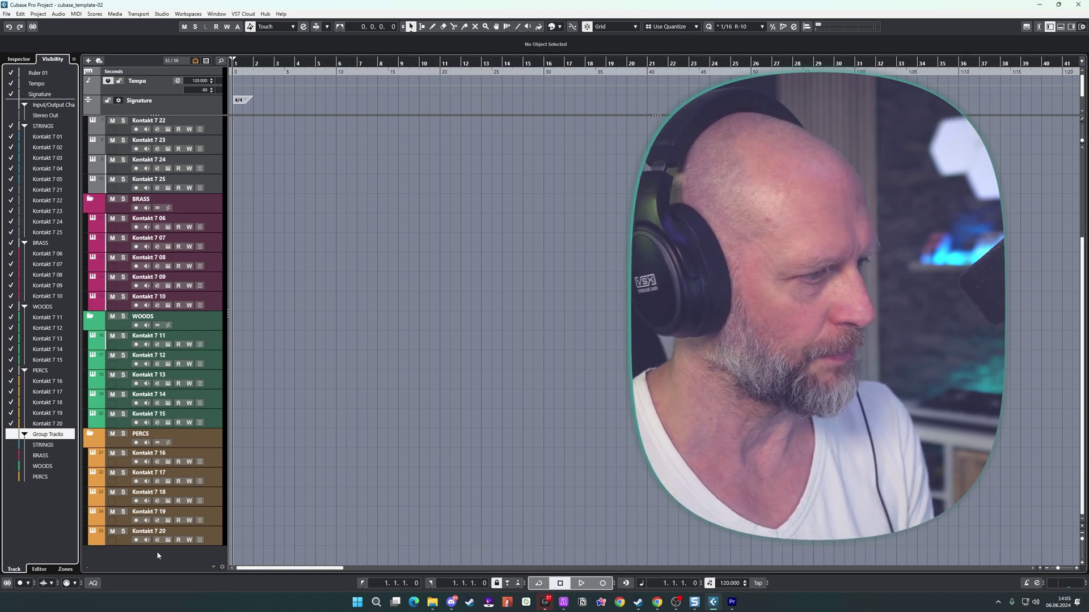
click(10, 434)
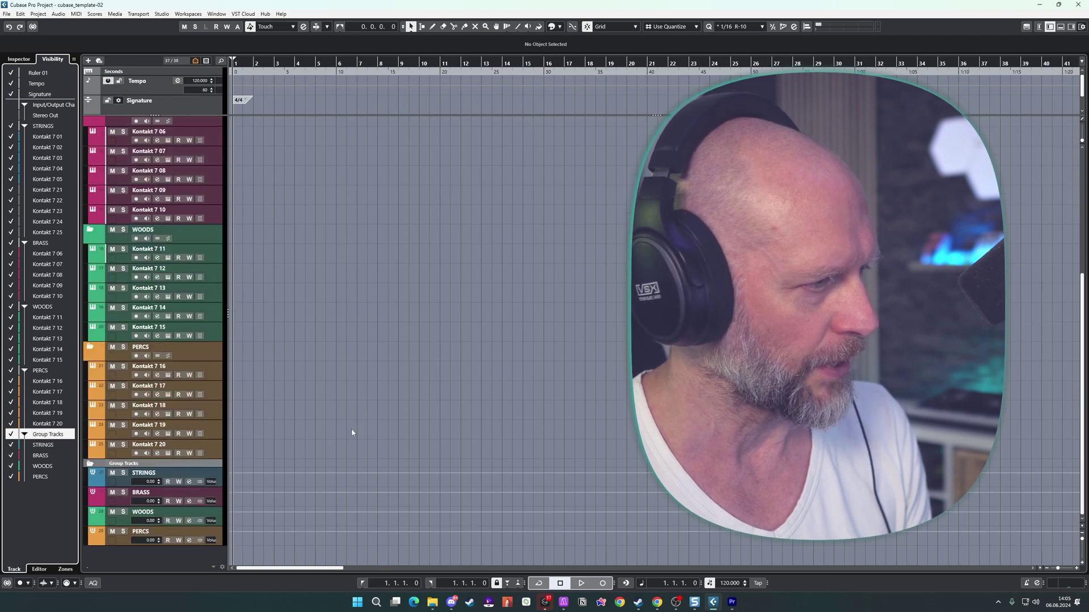
click(10, 435)
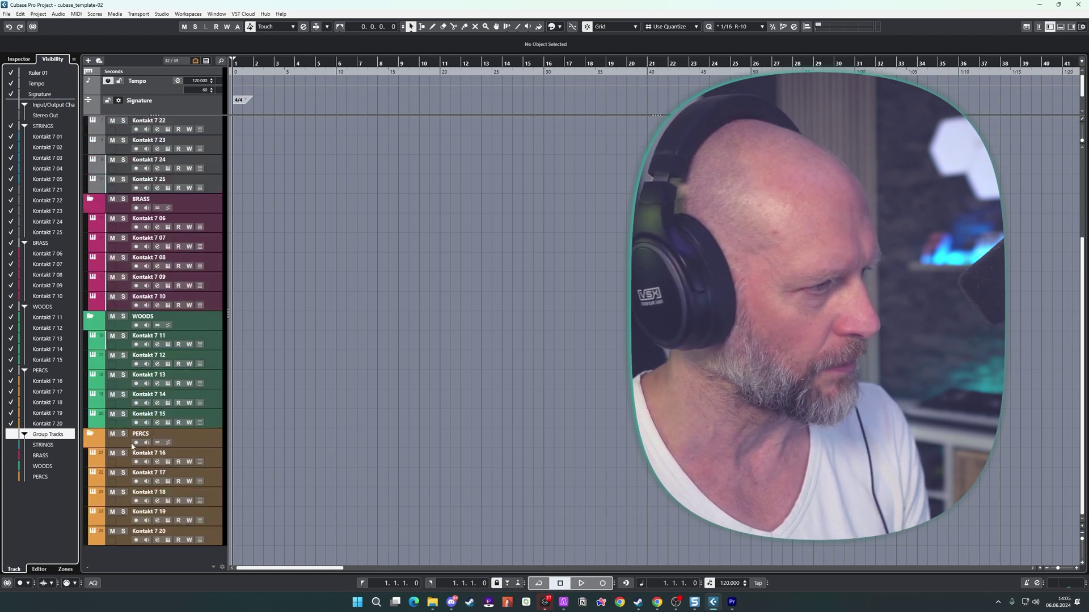
scroll(236, 419, up, 4)
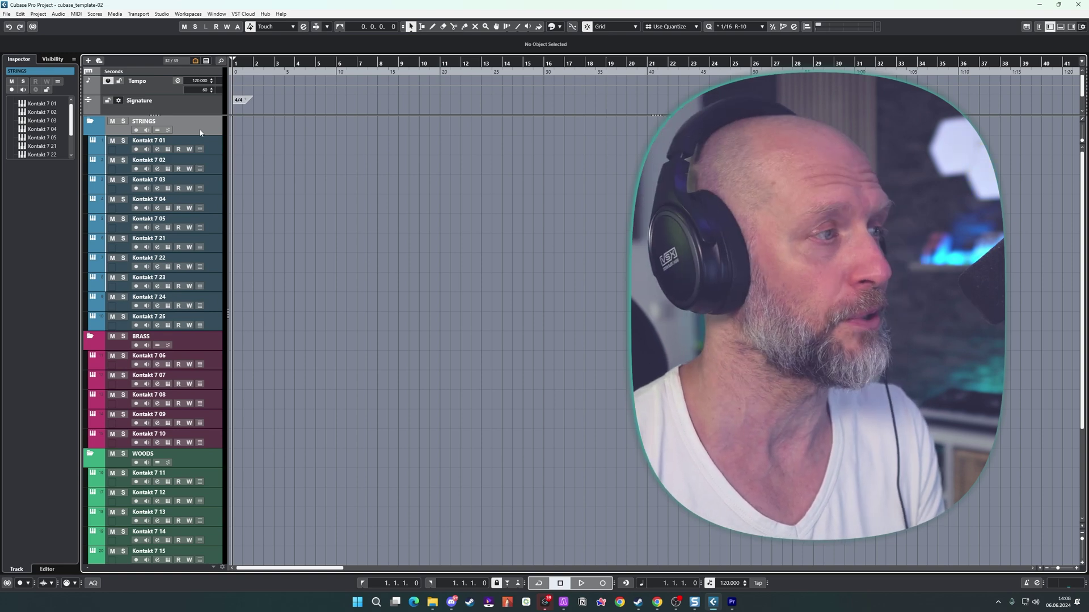
Toggle the STRINGS, BRASS, WOODS and PERCS folder icons so the folders collapse to headers.
click(90, 122)
click(90, 141)
click(89, 161)
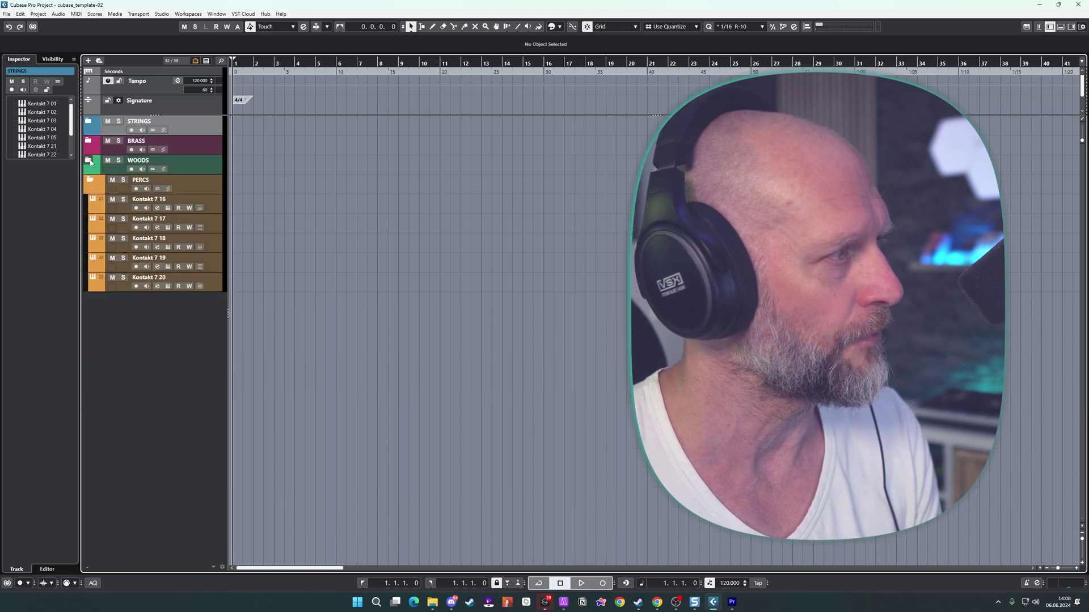
click(89, 180)
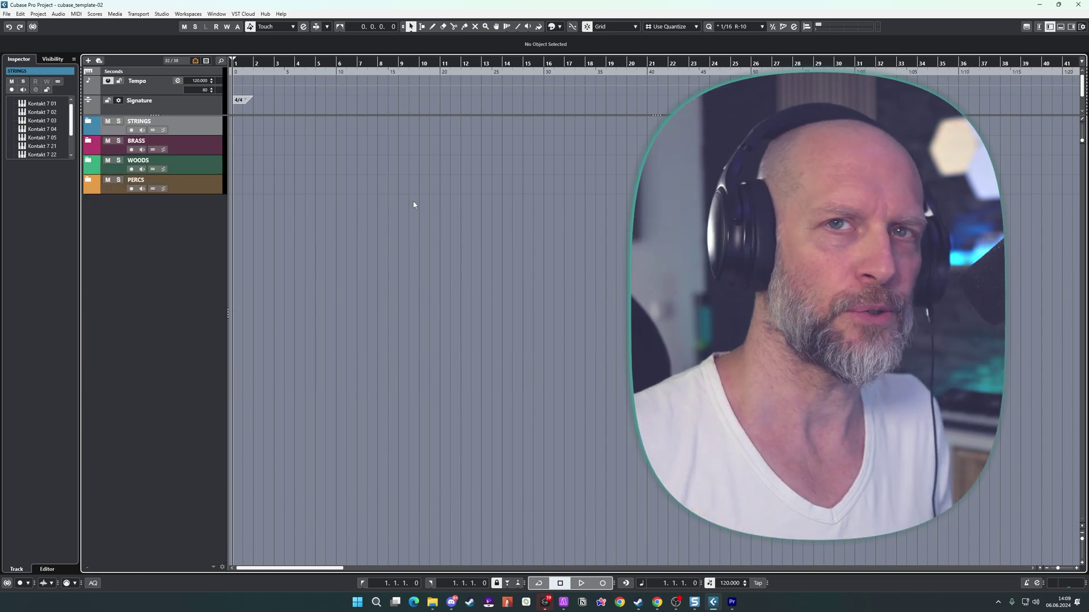
click(89, 181)
click(88, 140)
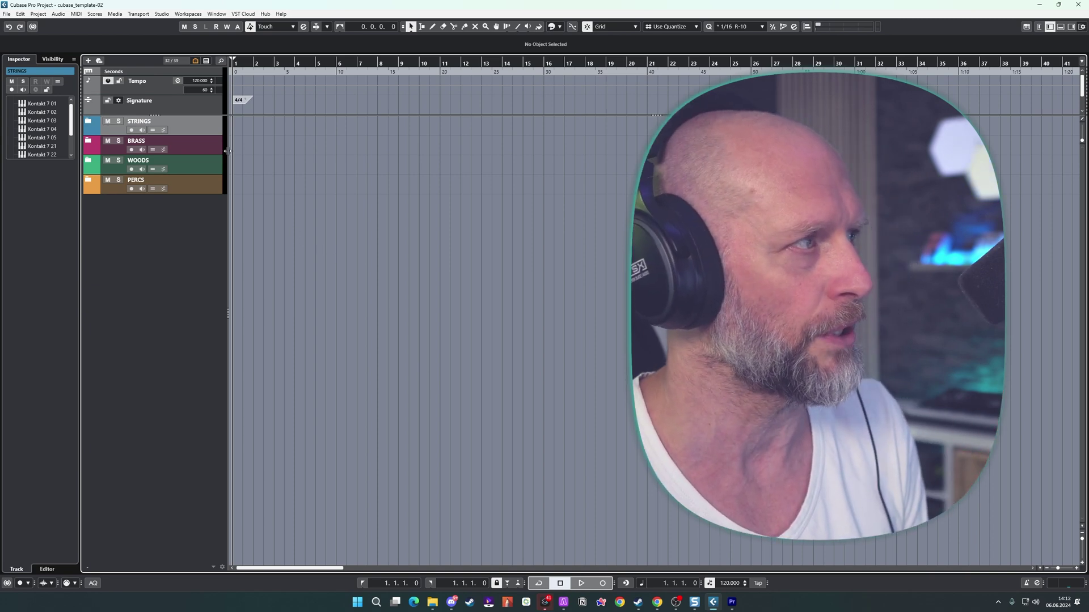
Save the project as the template 'Orchestral Test' and bring up the Hub with Ctrl+N.
click(7, 15)
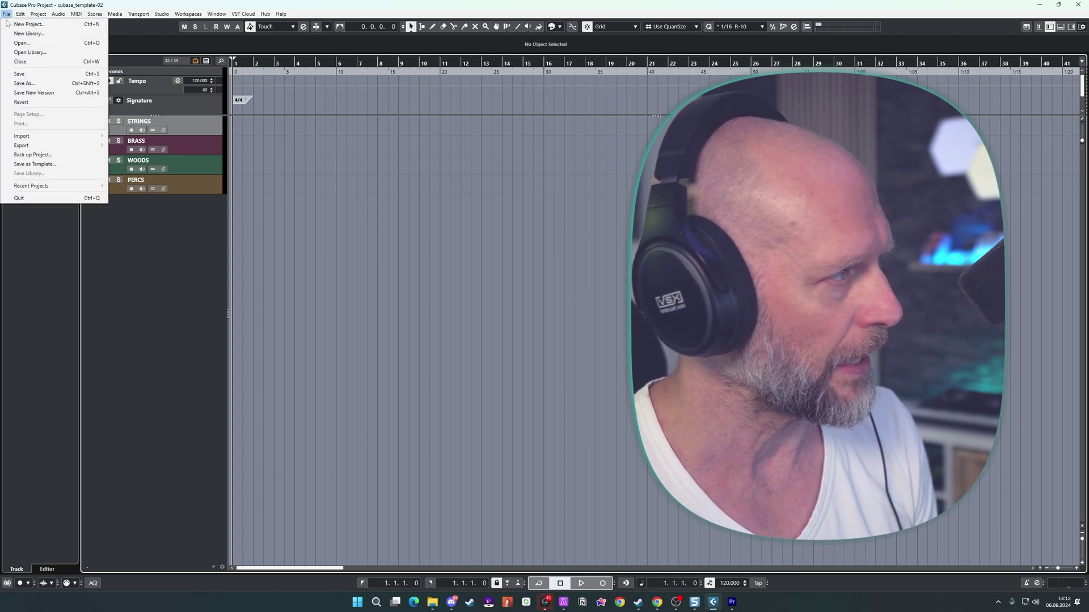
click(35, 165)
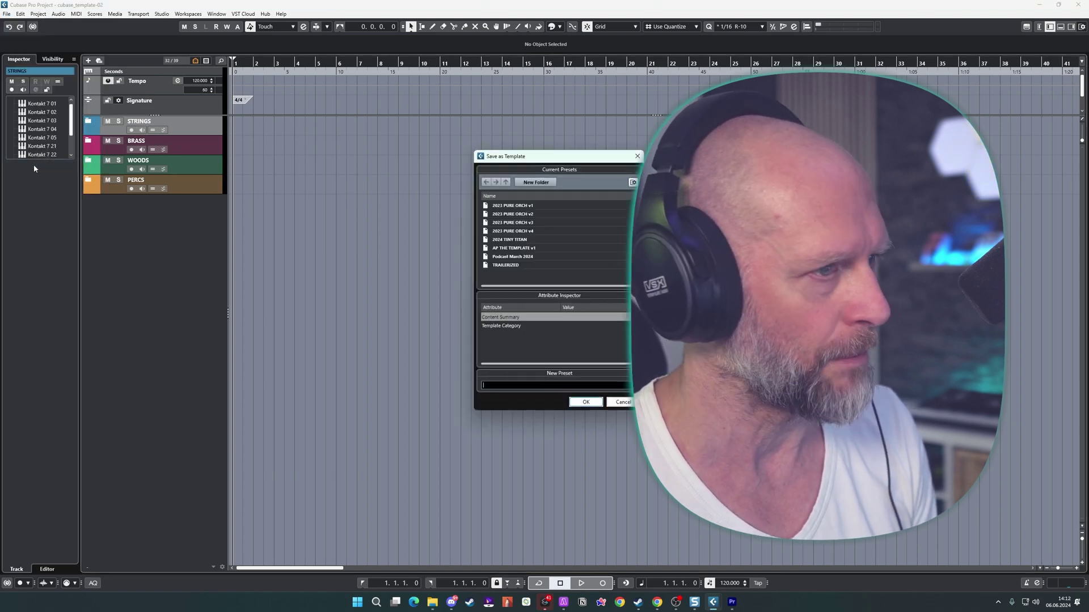
click(571, 386)
text(Orchestral Test)
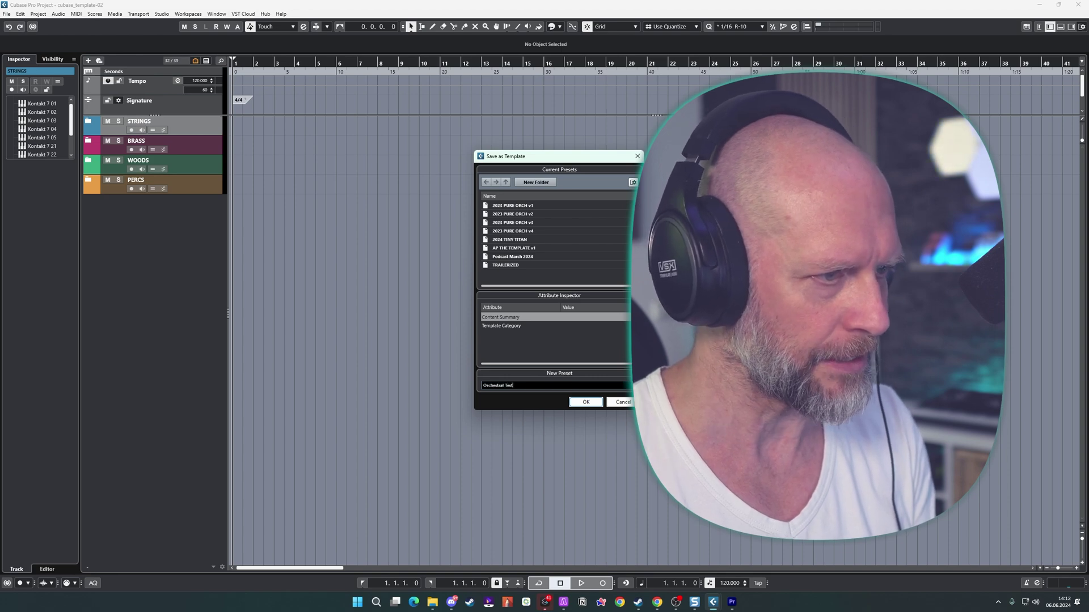
click(587, 403)
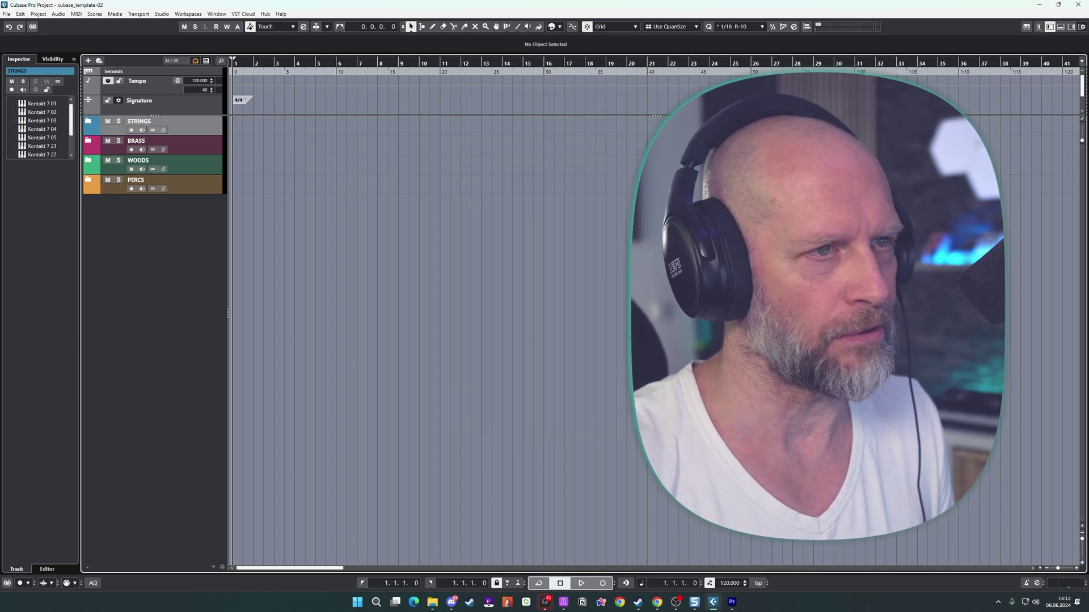
key(ctrl+n)
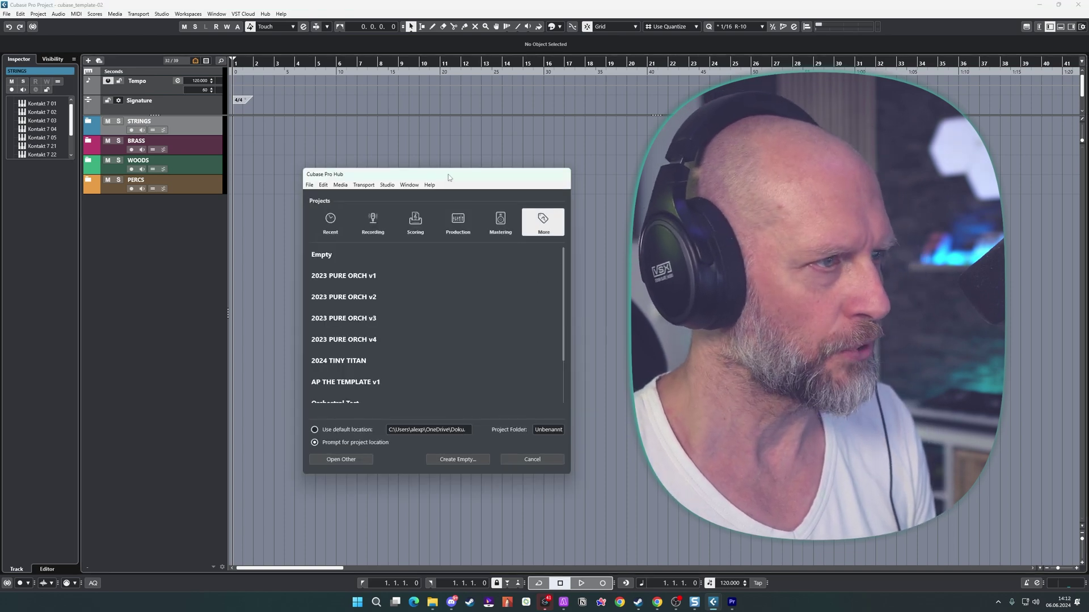
Scroll the Hub's template list and select the Orchestral Test template.
drag(448, 175, 477, 172)
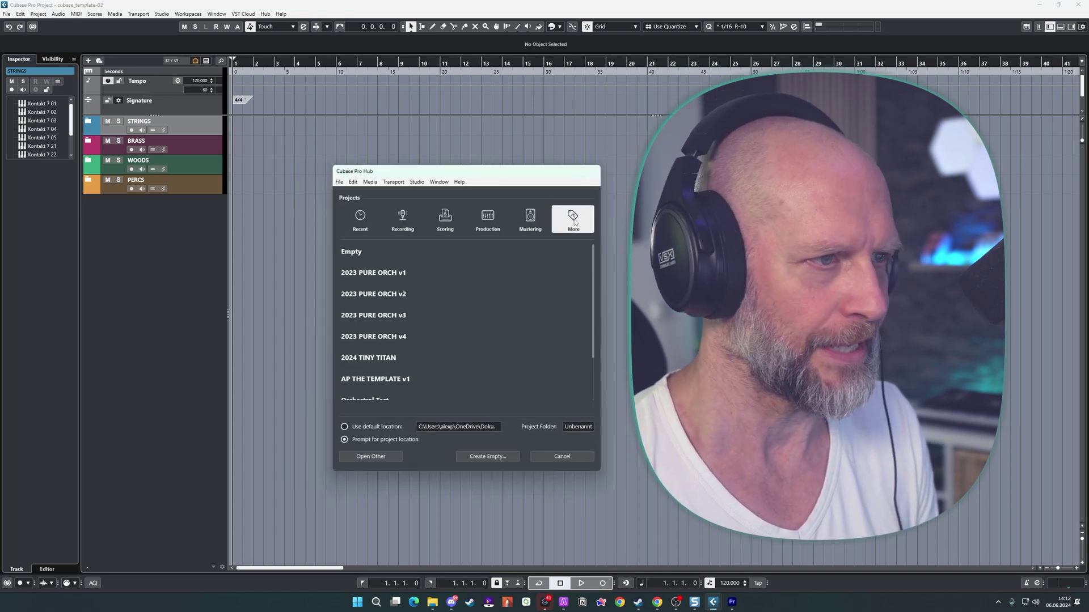
scroll(510, 301, down, 3)
click(353, 347)
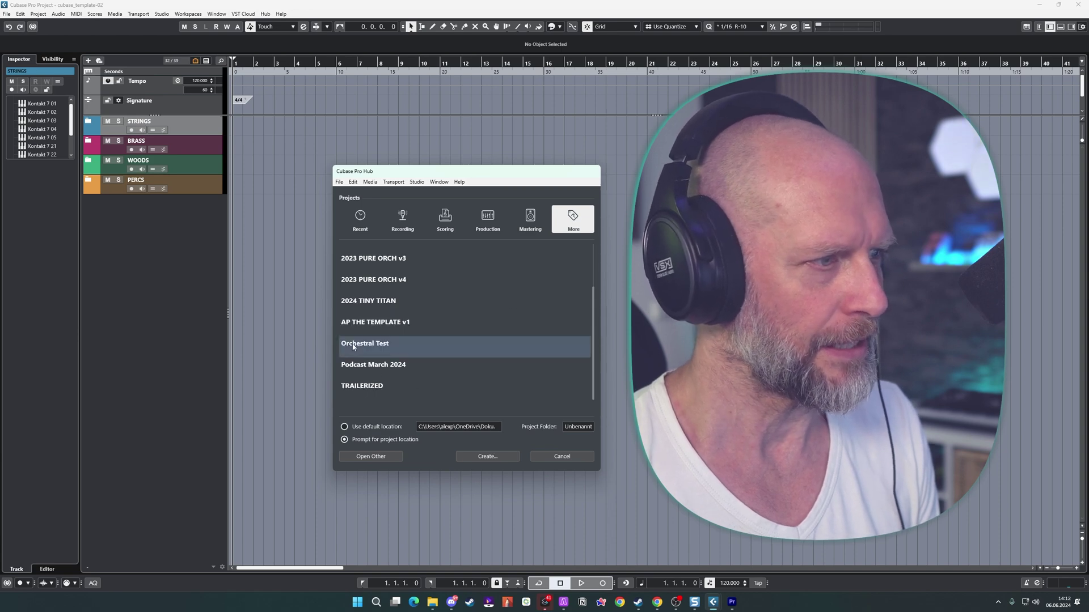